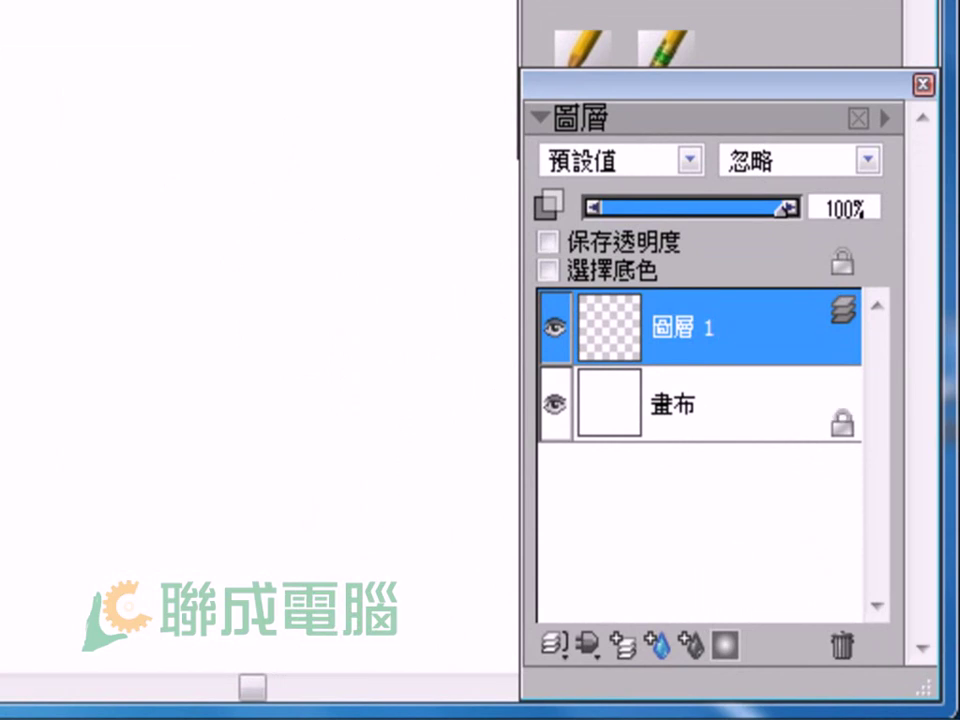
Rename layer 圖層 1 to 骨架草稿001 through its layer properties.
right_click(714, 325)
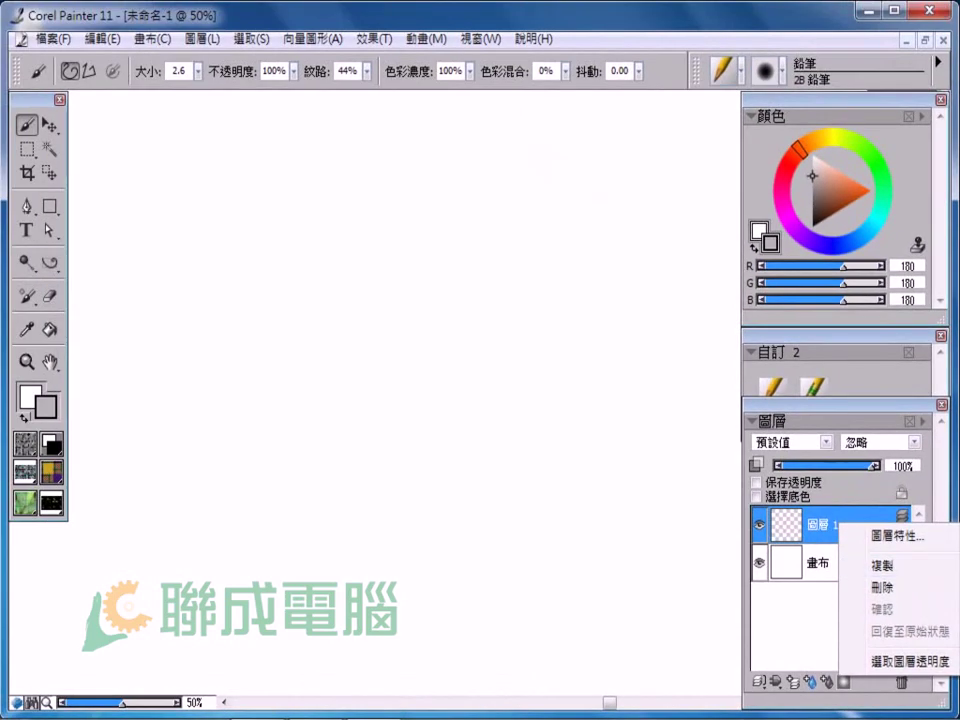
right_click(818, 523)
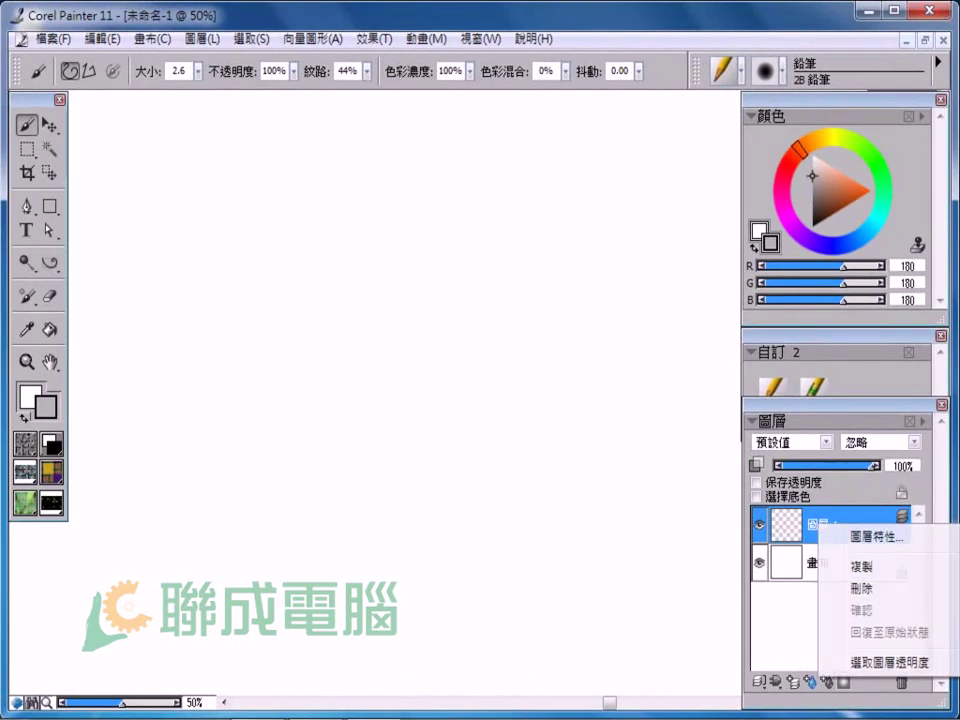
click(872, 537)
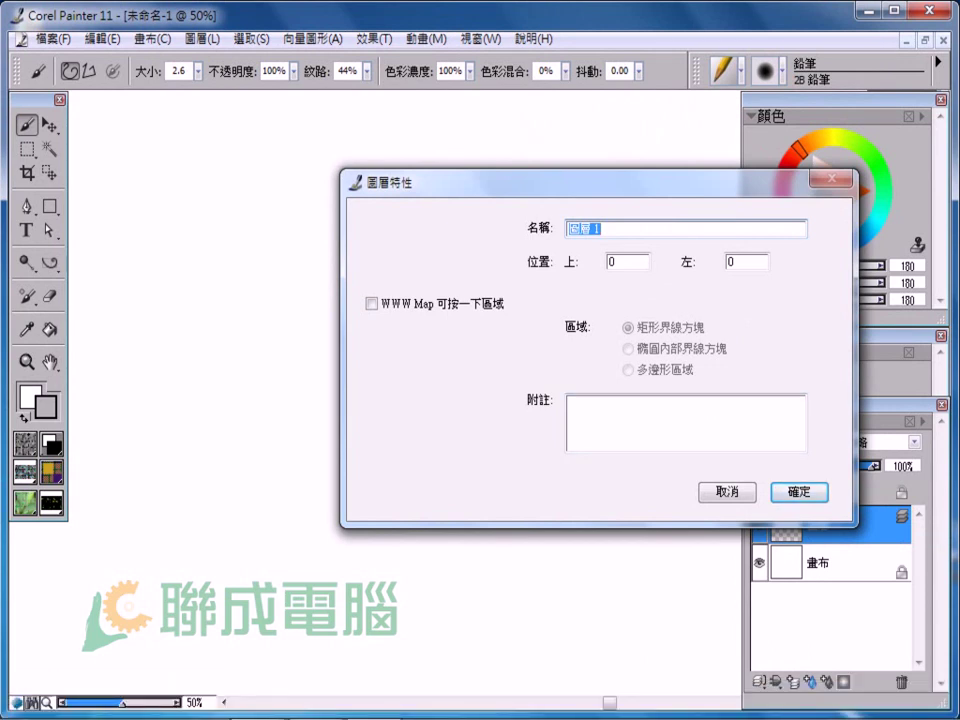
text(骨架草稿001)
key(Return)
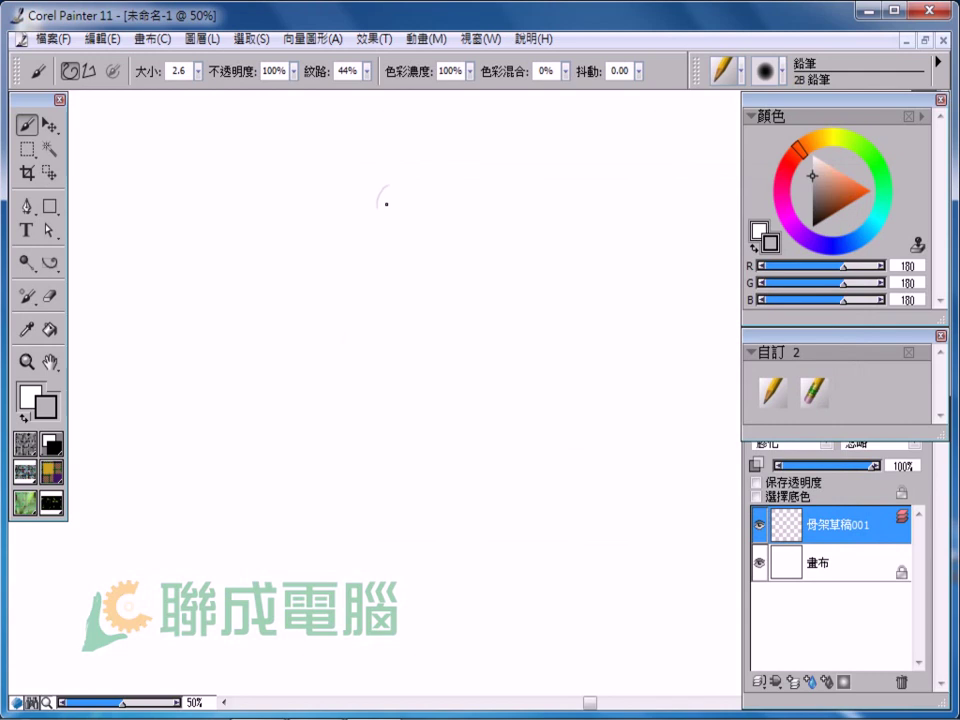
Sketch the head oval and a face line down to the chin in 2B pencil.
mouse_move(392, 186)
mouse_down()
mouse_move(376, 206)
mouse_move(394, 186)
mouse_move(409, 195)
mouse_up()
key(ctrl+z)
mouse_move(376, 192)
mouse_down()
mouse_move(381, 229)
mouse_move(400, 246)
mouse_move(409, 234)
mouse_up()
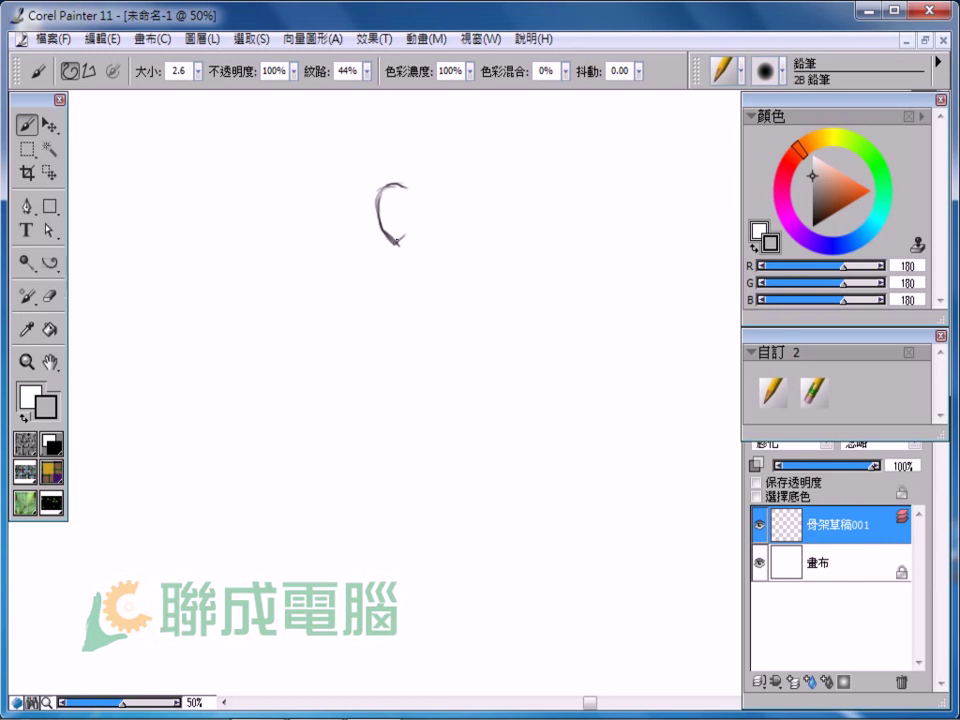
mouse_move(401, 243)
mouse_down()
mouse_move(410, 205)
mouse_move(403, 237)
mouse_up()
drag(387, 185, 392, 238)
drag(386, 192, 394, 240)
mouse_move(398, 198)
mouse_down()
mouse_move(407, 236)
mouse_move(441, 236)
mouse_up()
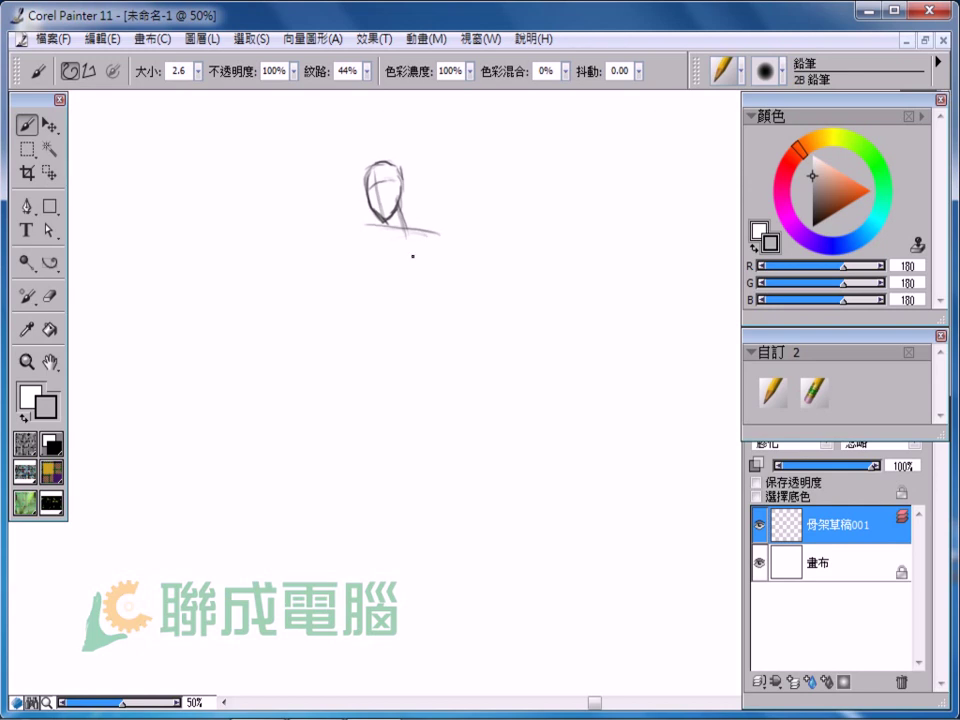
Try diagonal body lines below the head, undoing the attempts that miss.
mouse_move(396, 207)
mouse_down()
mouse_move(438, 296)
mouse_move(433, 290)
mouse_up()
key(ctrl+z)
drag(397, 214, 407, 283)
key(ctrl+z)
Draw a dark, curved gesture line from the neck down to the hips.
drag(397, 214, 430, 314)
key(ctrl+z)
drag(400, 225, 441, 311)
drag(401, 240, 458, 338)
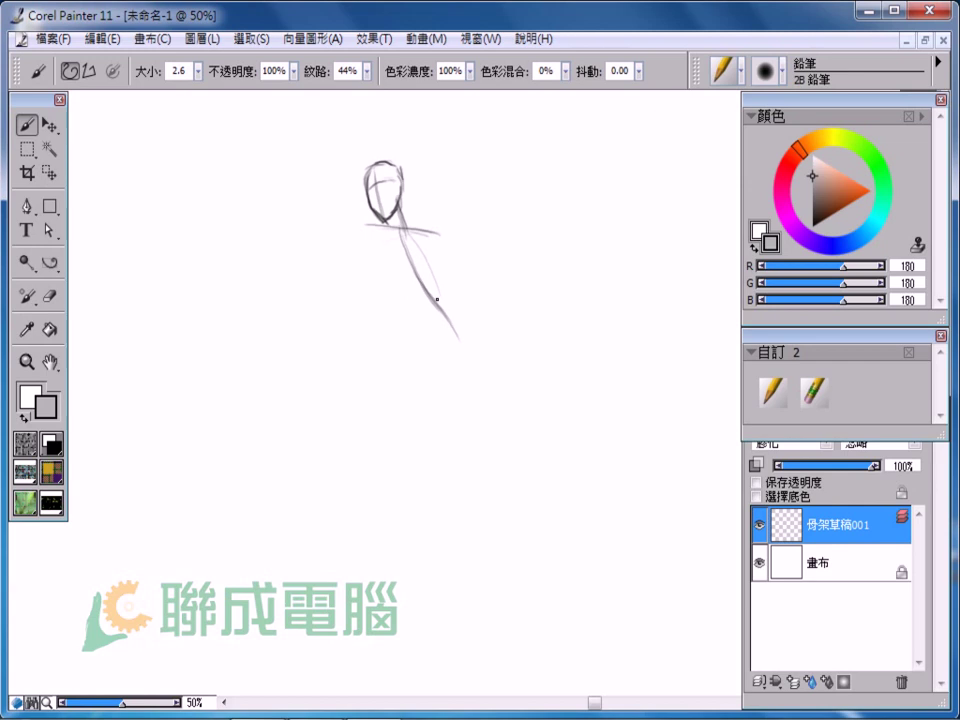
drag(433, 297, 469, 362)
key(ctrl+z)
key(ctrl+z)
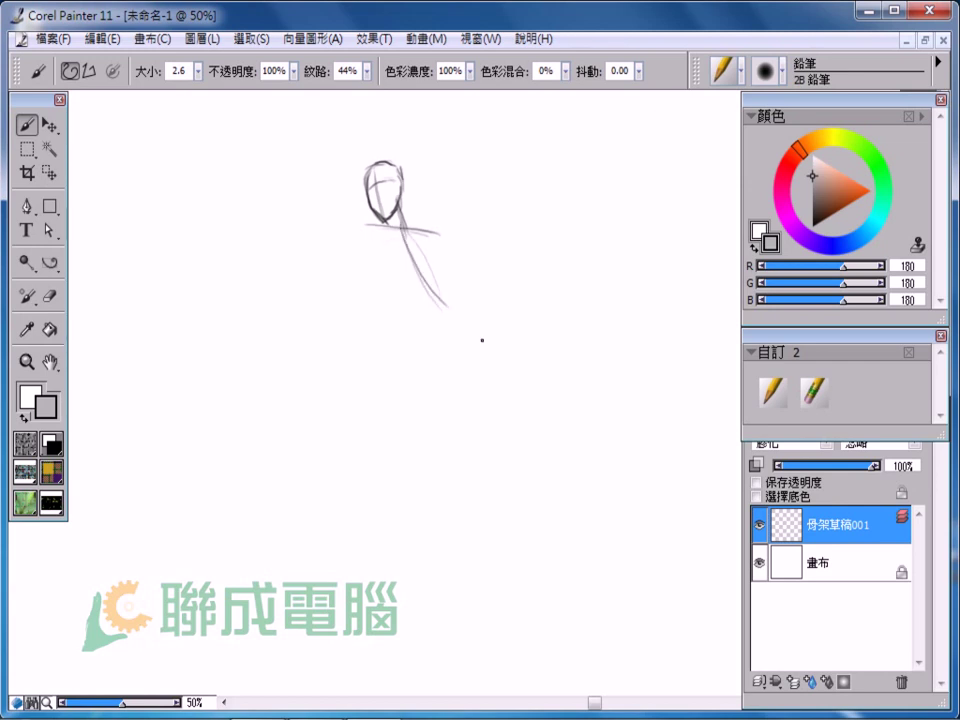
drag(405, 232, 450, 346)
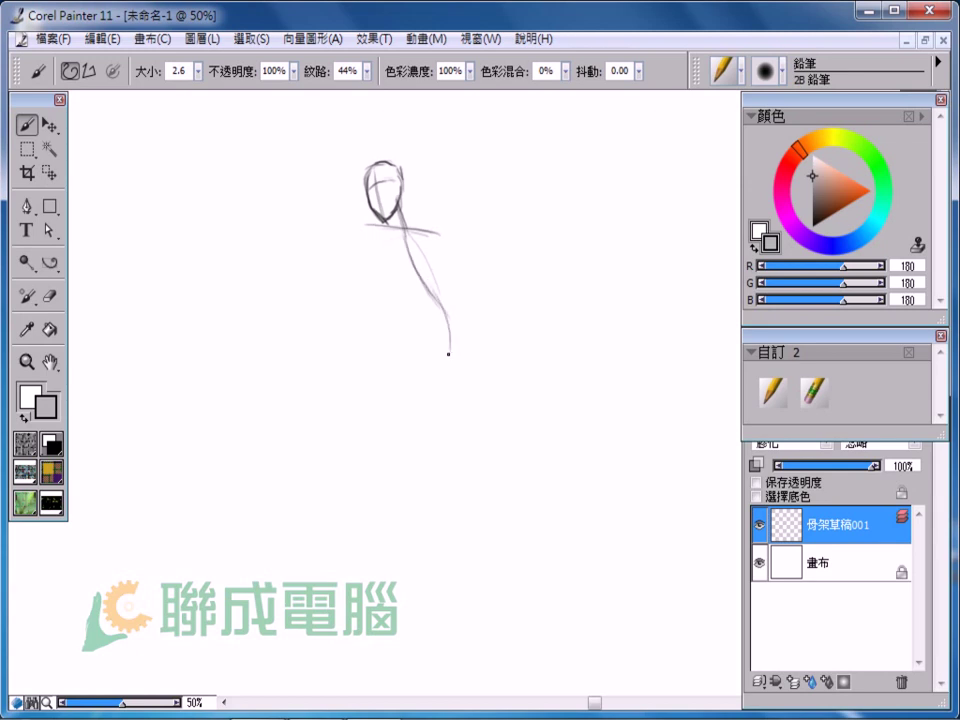
drag(410, 259, 450, 332)
drag(420, 275, 459, 362)
drag(415, 263, 460, 367)
drag(438, 305, 460, 362)
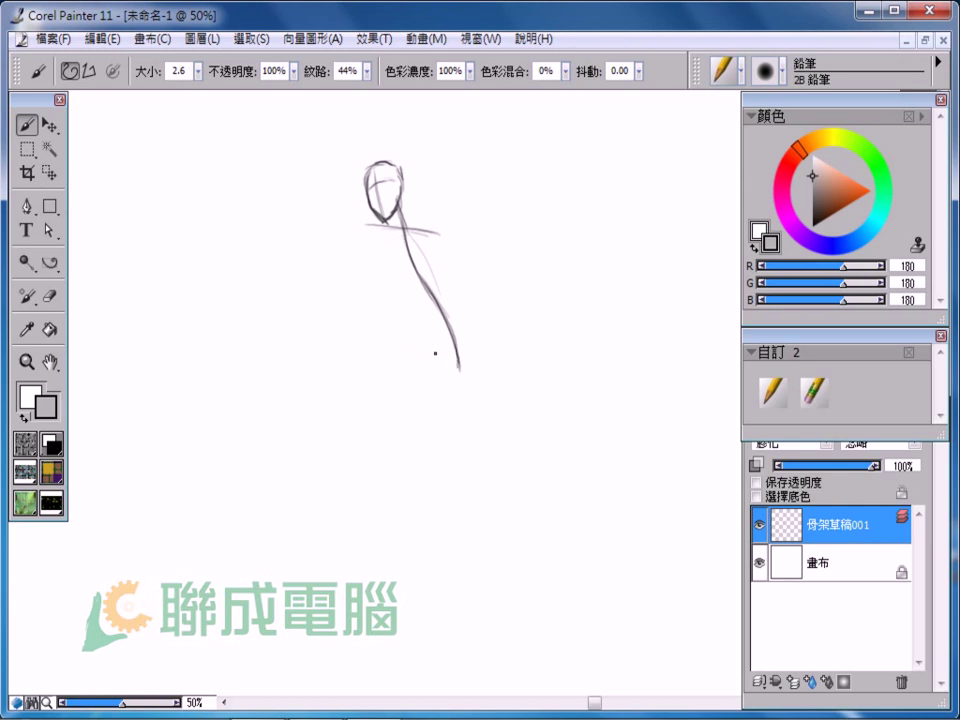
Sketch the diagonal hip line with small joint circles at its ends.
drag(410, 343, 490, 389)
drag(418, 343, 434, 356)
key(ctrl+z)
drag(484, 385, 492, 392)
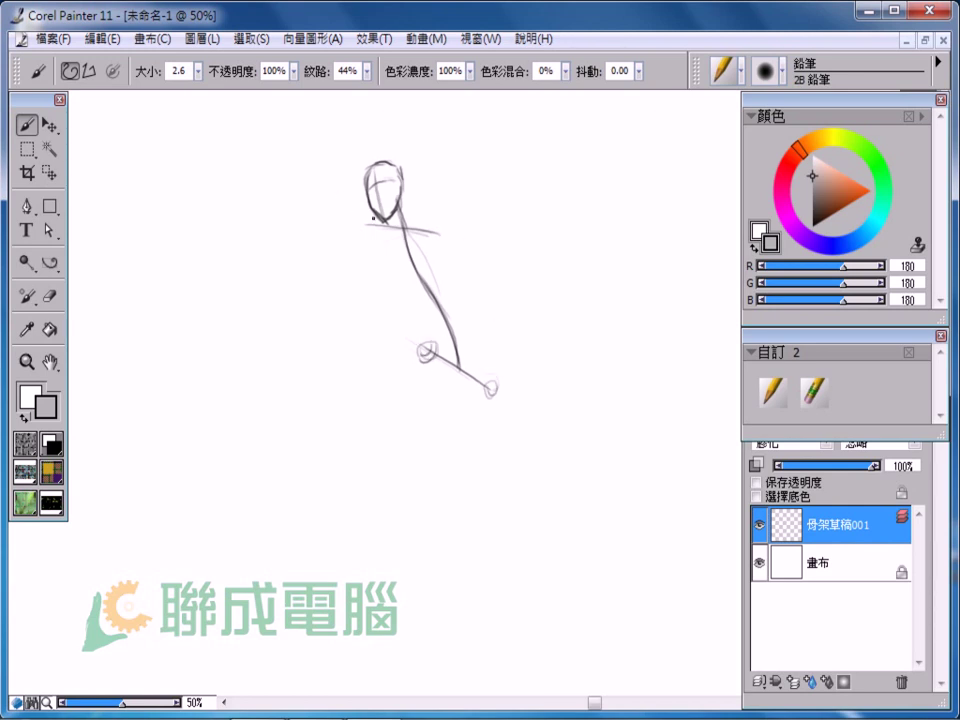
Sketch a raised arm with elbow circle and hand, and the lowered second arm.
drag(343, 200, 386, 232)
scroll(368, 323, up, 3)
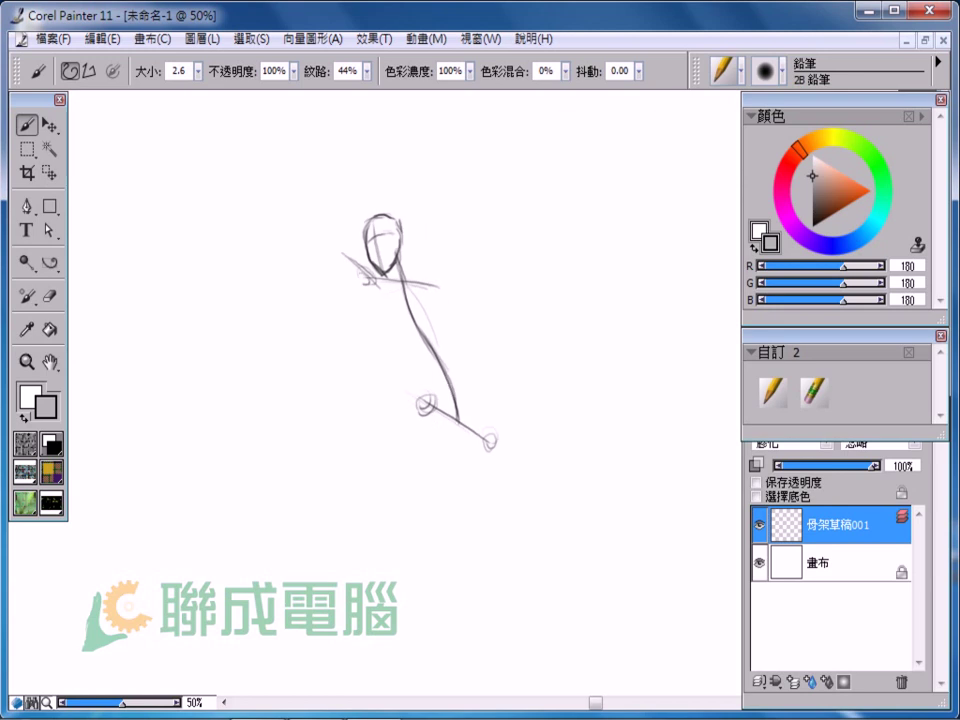
mouse_move(368, 320)
mouse_down()
mouse_move(300, 260)
mouse_move(340, 222)
mouse_up()
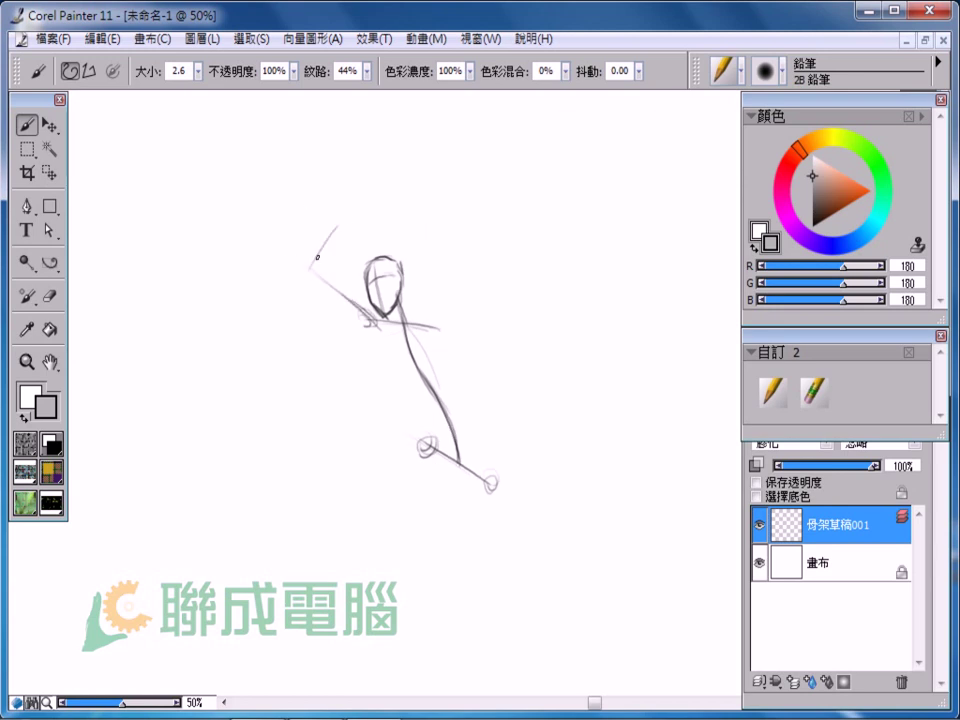
drag(305, 260, 437, 327)
mouse_move(340, 222)
mouse_down()
mouse_move(370, 198)
mouse_move(364, 208)
mouse_up()
drag(440, 330, 505, 389)
mouse_move(460, 342)
mouse_down()
mouse_move(507, 389)
mouse_move(540, 350)
mouse_move(538, 432)
mouse_move(556, 371)
mouse_up()
key(ctrl+z)
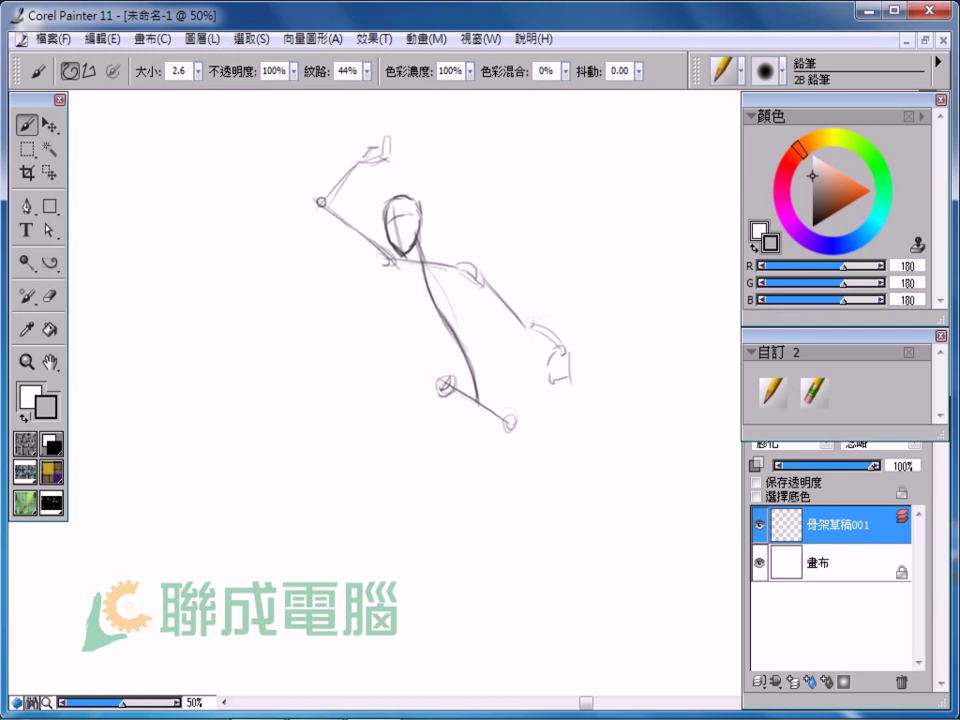
Draw both legs from the hips with knee circles, lower legs and feet.
drag(445, 385, 500, 335)
key(ctrl+z)
mouse_move(445, 383)
mouse_down()
mouse_move(510, 368)
mouse_move(428, 530)
mouse_up()
mouse_move(505, 375)
mouse_down()
mouse_move(425, 545)
mouse_move(412, 610)
mouse_up()
mouse_move(501, 453)
mouse_down()
mouse_move(517, 343)
mouse_move(512, 386)
mouse_up()
key(ctrl+z)
drag(510, 300, 455, 550)
mouse_move(510, 355)
mouse_down()
mouse_move(437, 432)
mouse_move(375, 600)
mouse_up()
mouse_move(428, 455)
mouse_down()
mouse_move(330, 645)
mouse_move(372, 598)
mouse_up()
Outline the hand at the end of the right arm.
scroll(352, 612, up, 1)
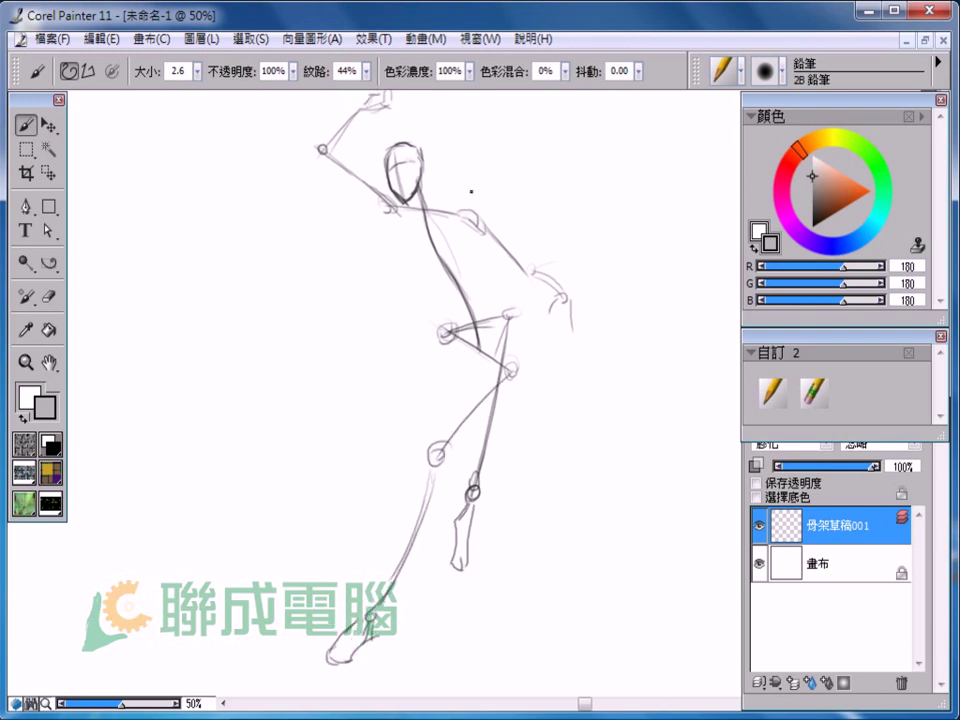
drag(552, 300, 571, 302)
click(830, 620)
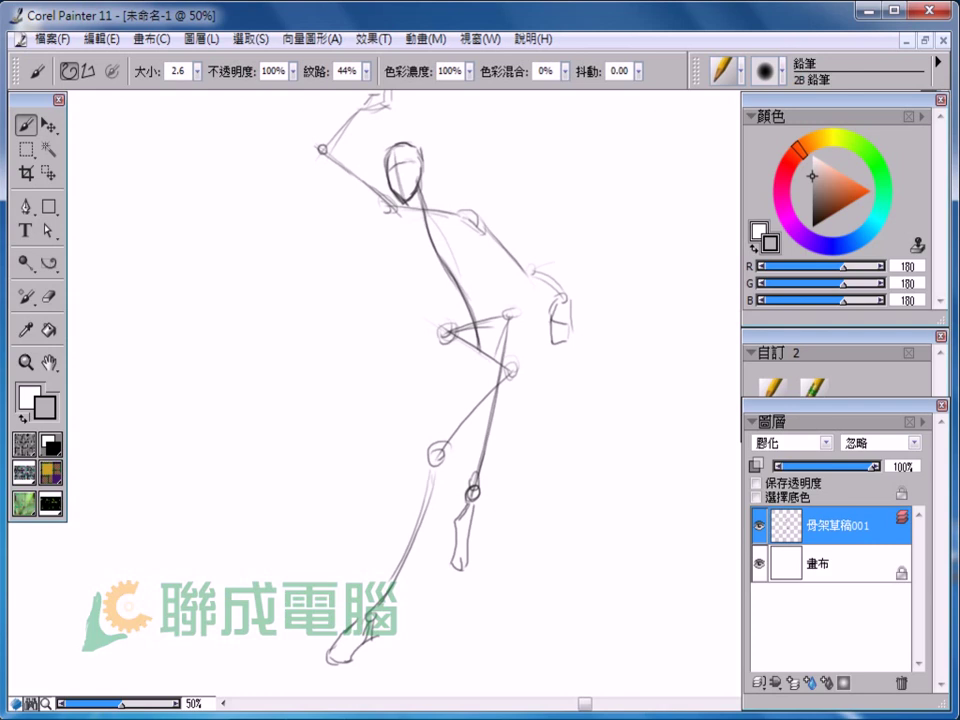
Give 骨架草稿001 the 陰影對應 composite method and 36% opacity, then select layer 幾何形.
click(790, 442)
click(785, 302)
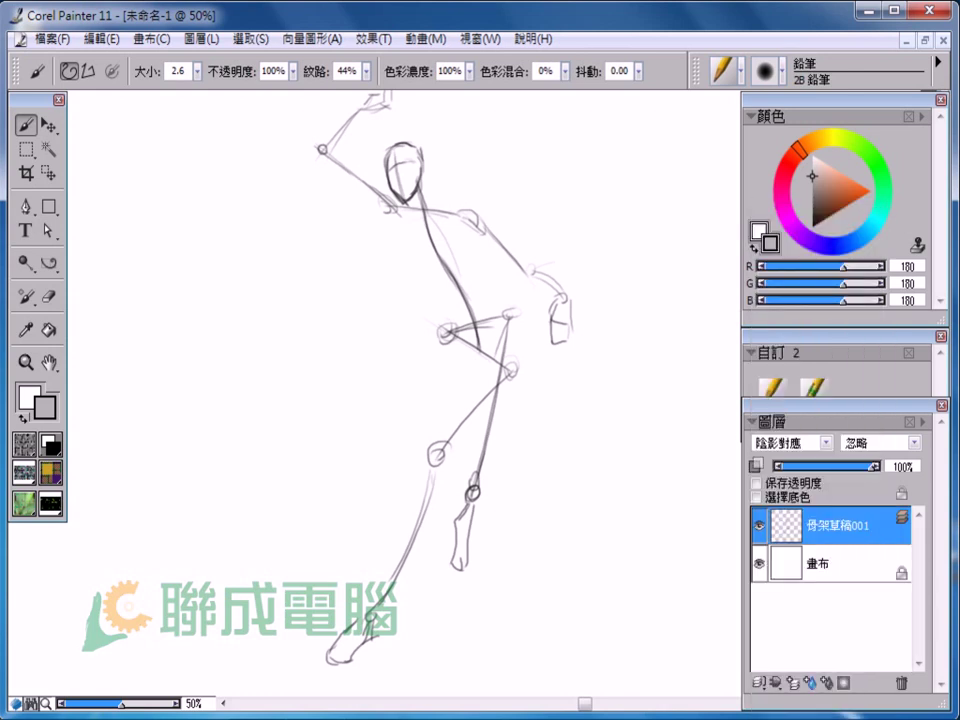
mouse_move(874, 466)
mouse_down()
mouse_move(798, 466)
mouse_move(828, 466)
mouse_up()
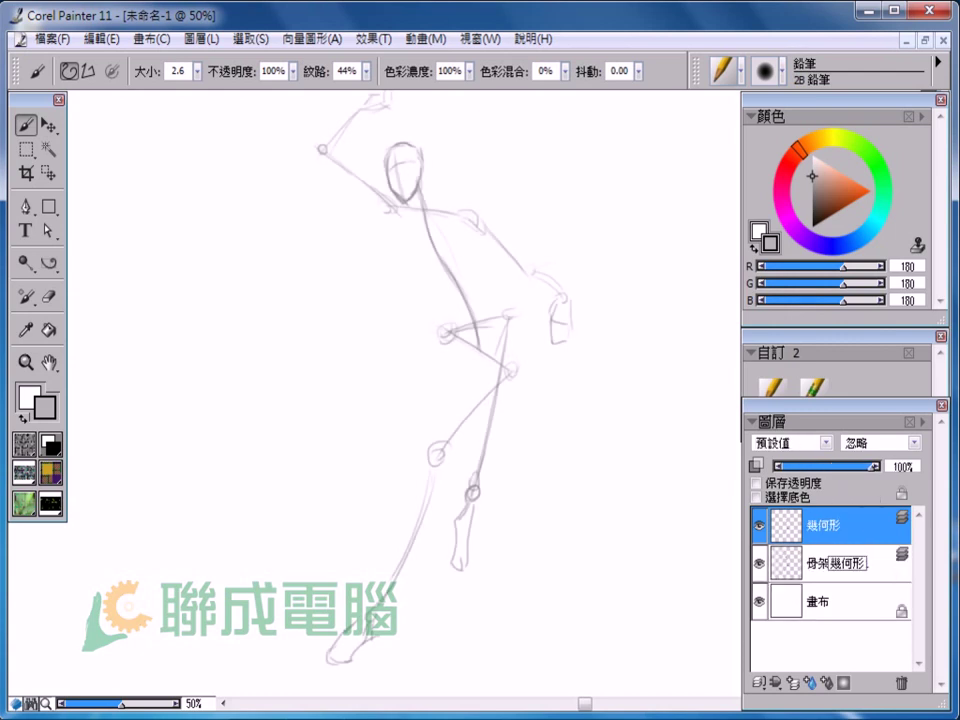
click(830, 563)
drag(834, 466, 814, 466)
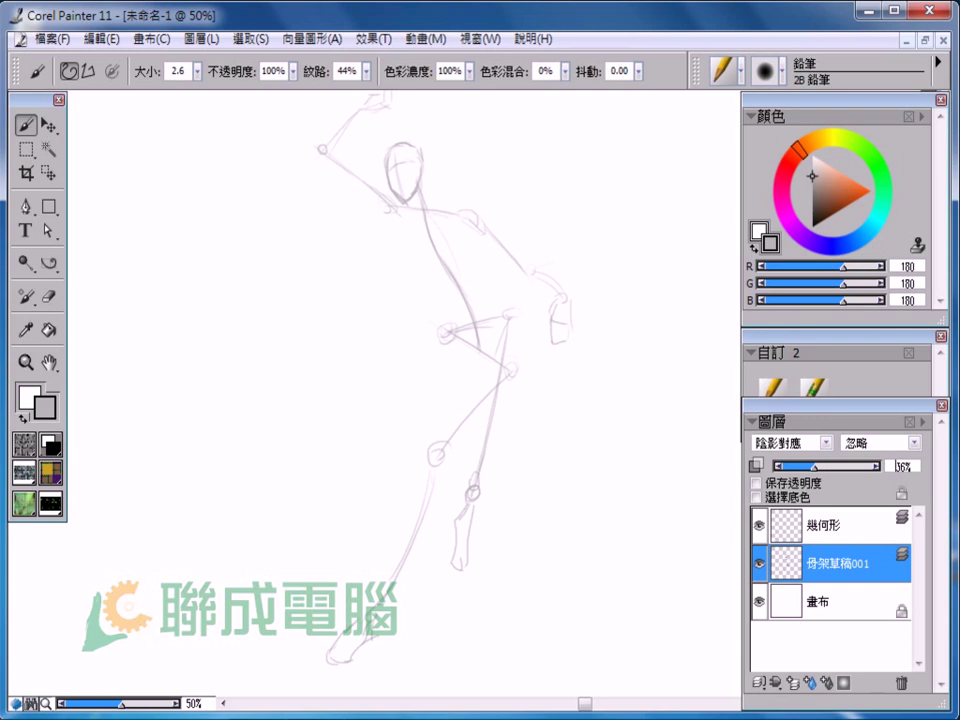
click(828, 524)
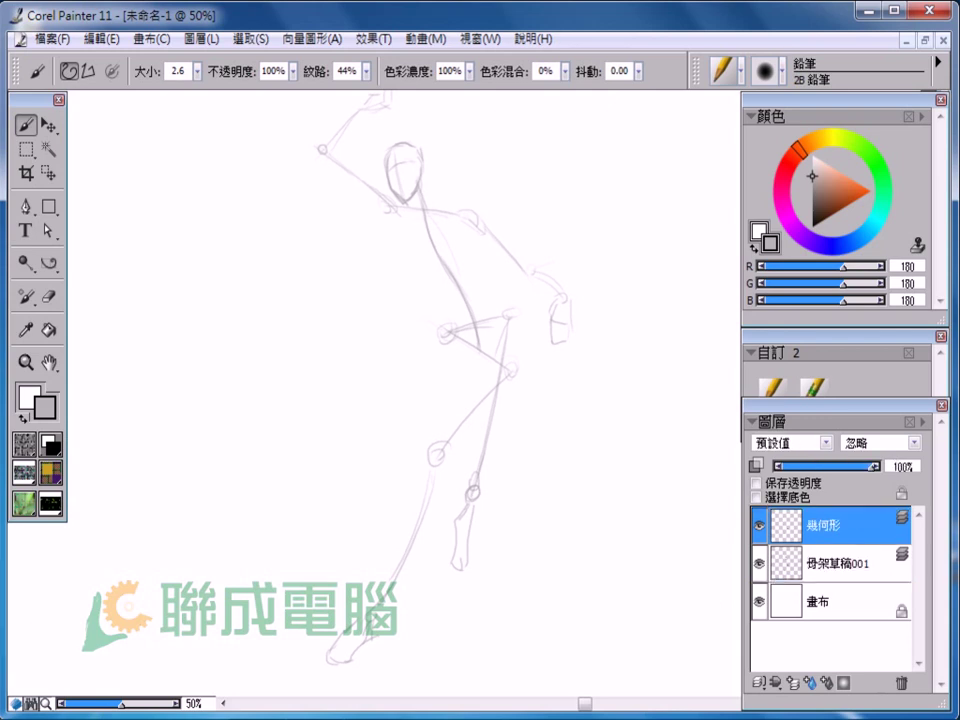
drag(493, 305, 566, 354)
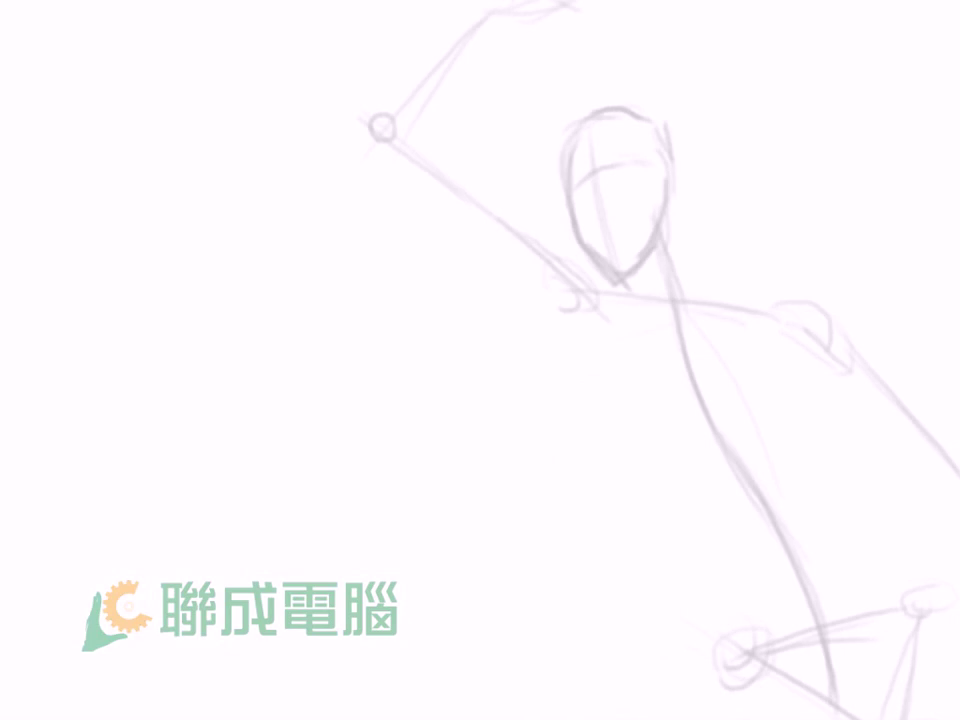
Trace the head outline in dark pencil and add a curved face guideline.
mouse_move(578, 135)
mouse_down()
mouse_move(575, 245)
mouse_move(610, 278)
mouse_move(653, 246)
mouse_move(688, 142)
mouse_move(668, 213)
mouse_move(609, 255)
mouse_move(592, 137)
mouse_move(601, 250)
mouse_up()
key(ctrl+z)
key(ctrl+z)
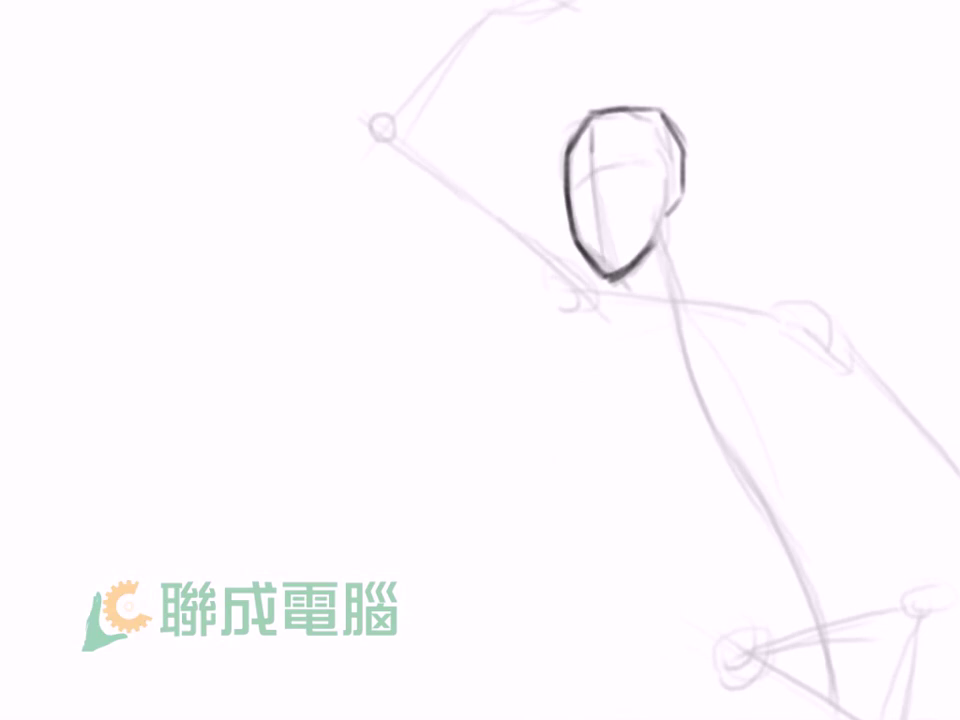
drag(574, 193, 650, 166)
drag(576, 192, 646, 166)
key(ctrl+z)
drag(576, 192, 645, 164)
key(ctrl+z)
mouse_move(572, 190)
mouse_down()
mouse_move(608, 169)
mouse_move(649, 175)
mouse_move(666, 213)
mouse_move(656, 217)
mouse_up()
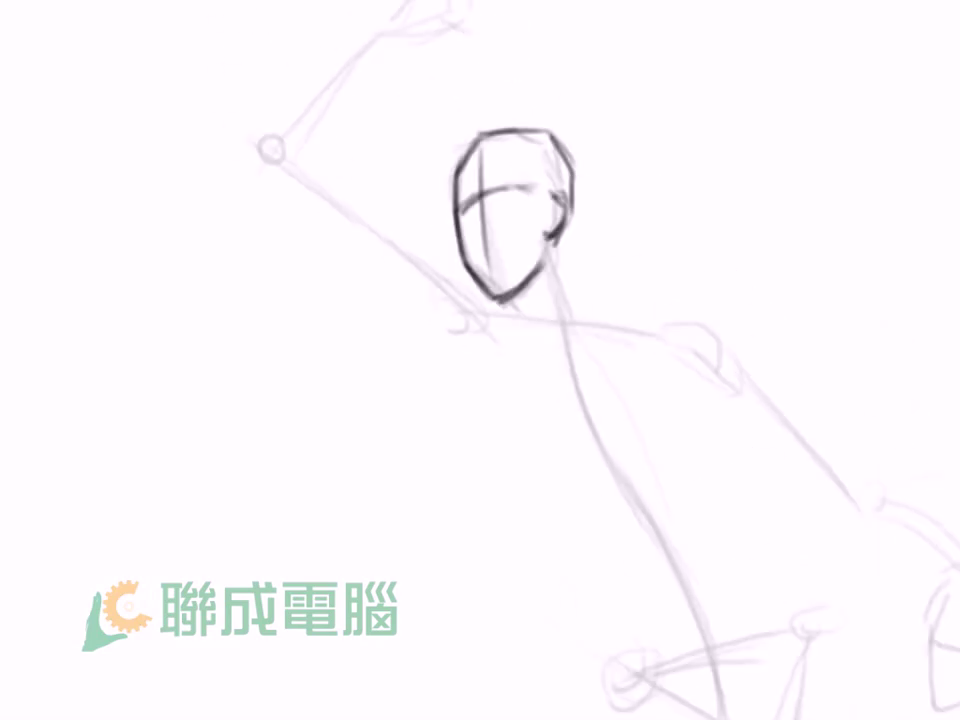
Draw the neck lines joining the head to the shoulder line.
drag(548, 238, 587, 310)
drag(519, 289, 525, 310)
mouse_move(553, 238)
mouse_down()
mouse_move(598, 313)
mouse_move(469, 212)
mouse_move(497, 358)
mouse_up()
key(ctrl+z)
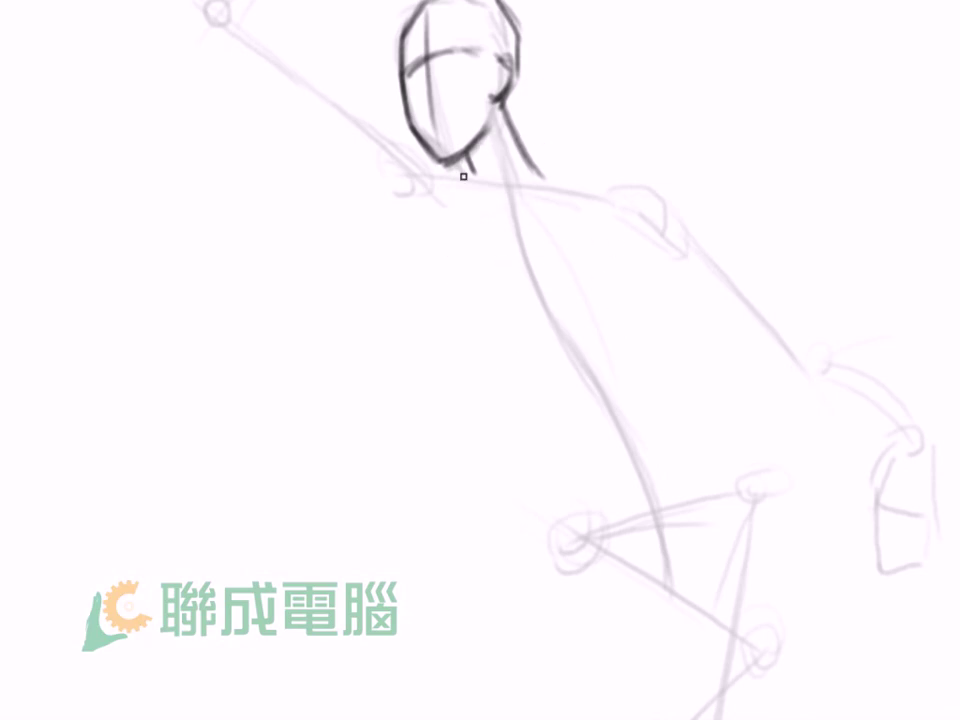
drag(568, 251, 234, 246)
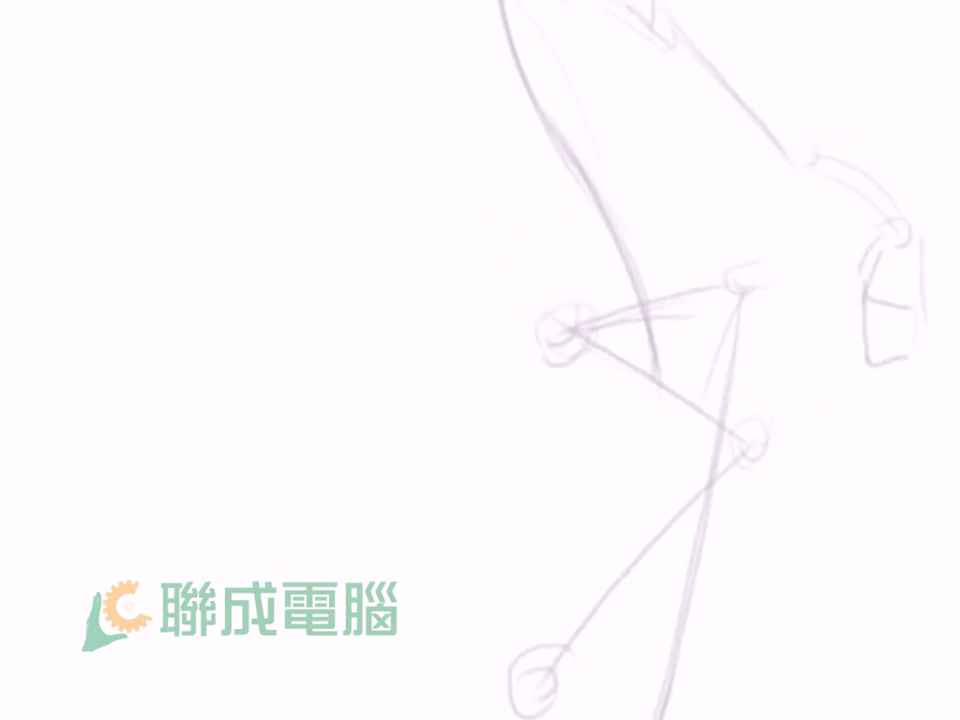
mouse_move(100, 202)
mouse_down()
mouse_move(369, 297)
mouse_move(447, 265)
mouse_move(447, 210)
mouse_move(588, 217)
mouse_up()
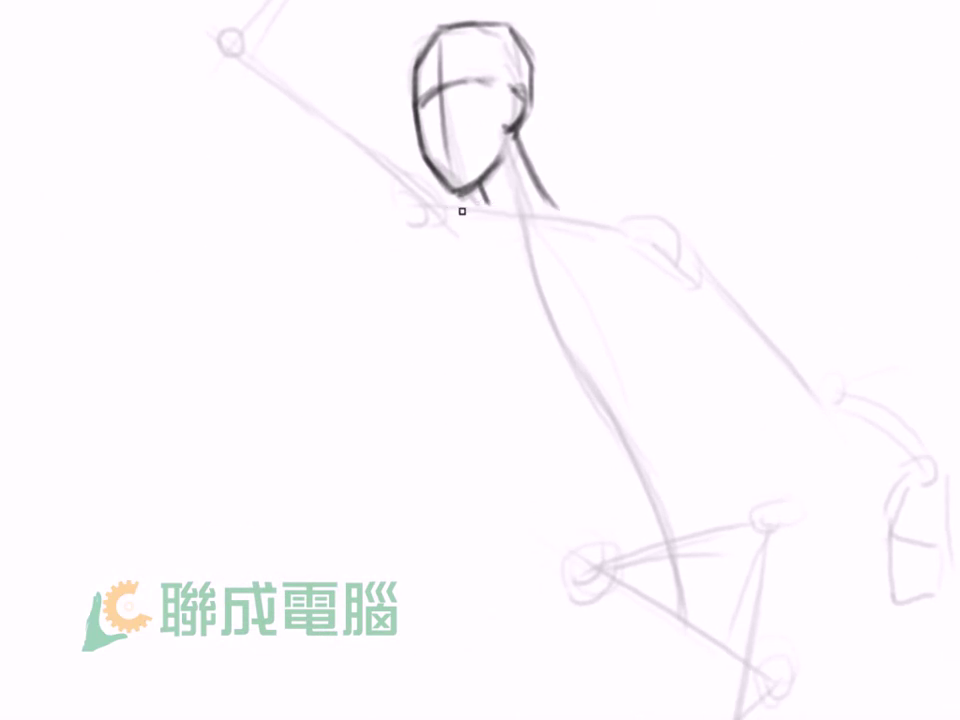
Draft the torso box's top, sides and bottom, undoing the first attempts.
key(ctrl+z)
mouse_move(456, 207)
mouse_down()
mouse_move(590, 215)
mouse_move(686, 345)
mouse_up()
key(ctrl+z)
drag(598, 218, 672, 326)
mouse_move(459, 208)
mouse_down()
mouse_move(505, 355)
mouse_move(638, 345)
mouse_up()
key(ctrl+z)
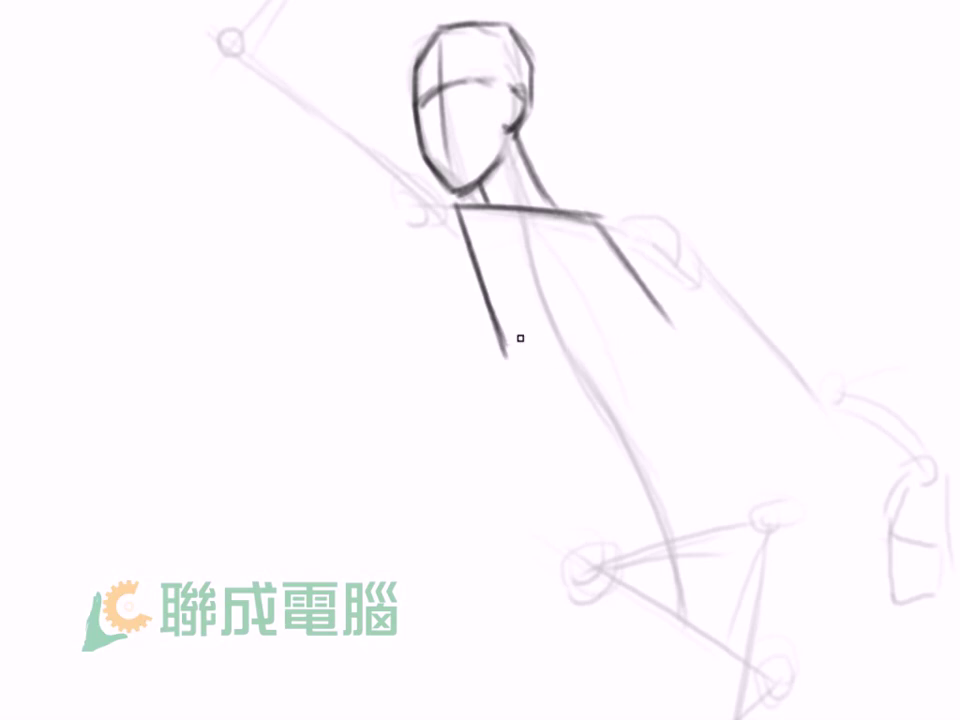
key(ctrl+z)
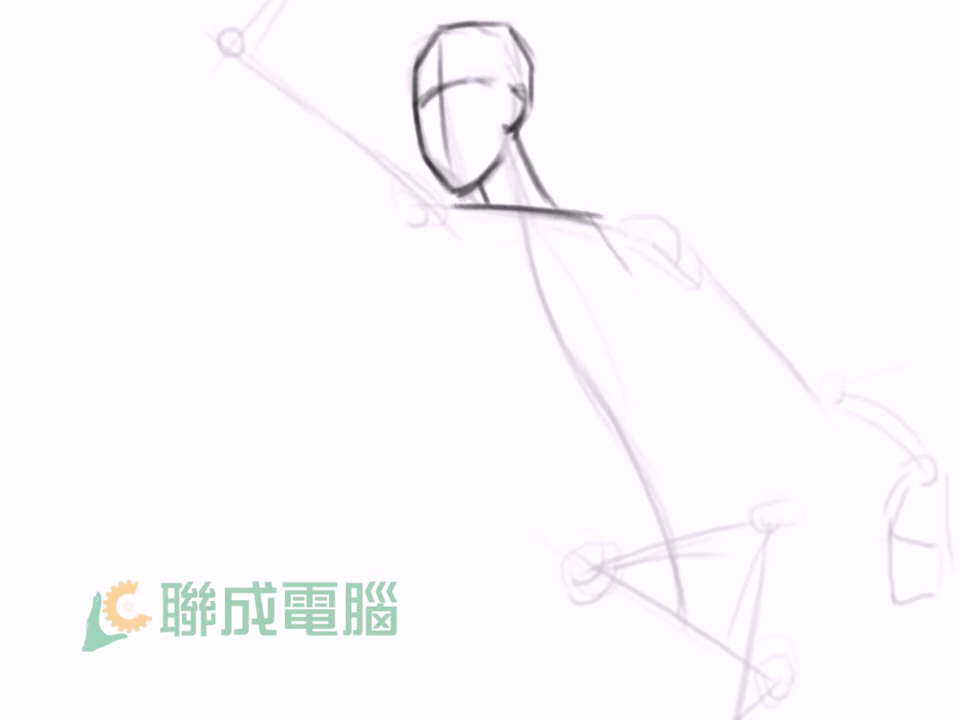
key(ctrl+z)
Redraw and darken the torso box's left and right sides and waist line.
drag(459, 208, 522, 330)
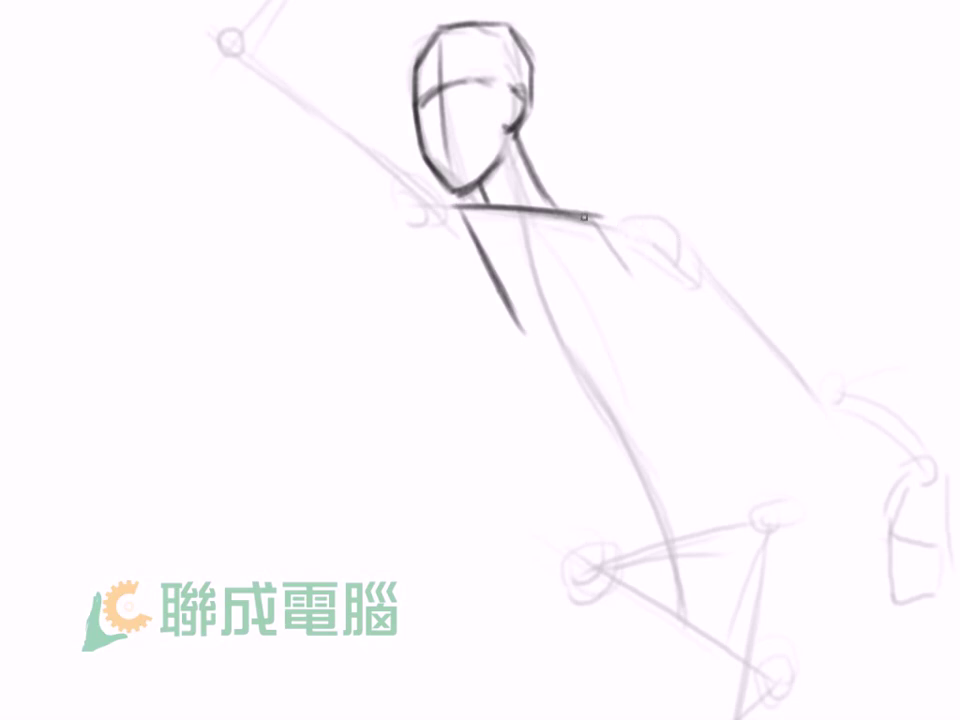
drag(602, 219, 658, 300)
drag(600, 215, 688, 328)
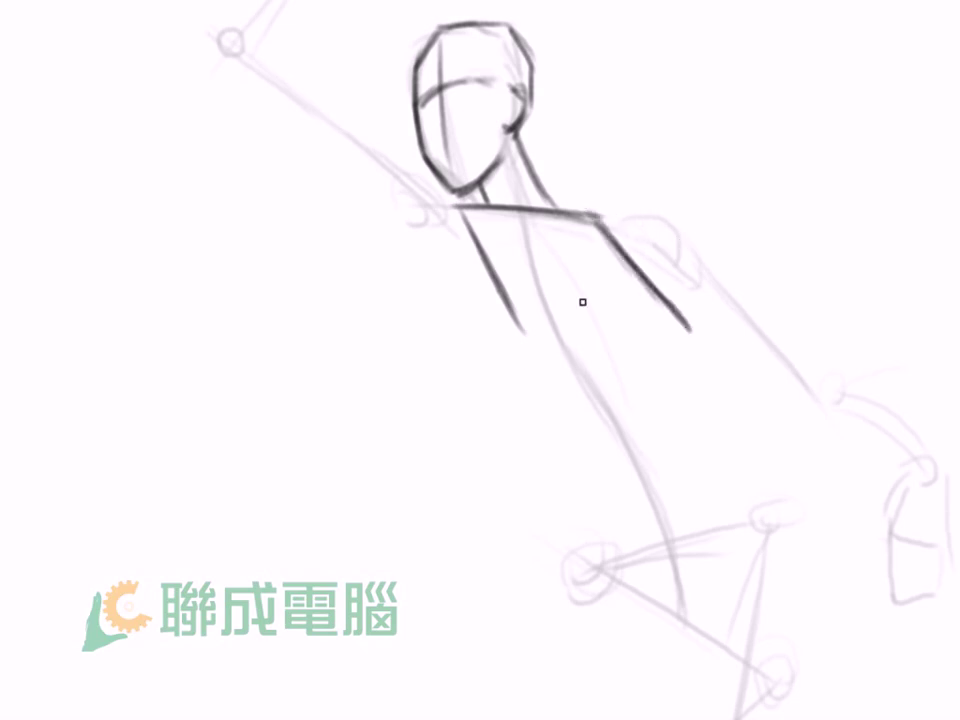
drag(457, 202, 504, 300)
drag(471, 231, 521, 332)
mouse_move(496, 276)
mouse_down()
mouse_move(540, 358)
mouse_move(611, 356)
mouse_move(538, 341)
mouse_move(680, 345)
mouse_up()
key(ctrl+z)
drag(561, 343, 690, 341)
drag(640, 272, 695, 340)
Add an upward arrow right of the figure and draw the box's left edge, base and right edge.
drag(838, 210, 853, 152)
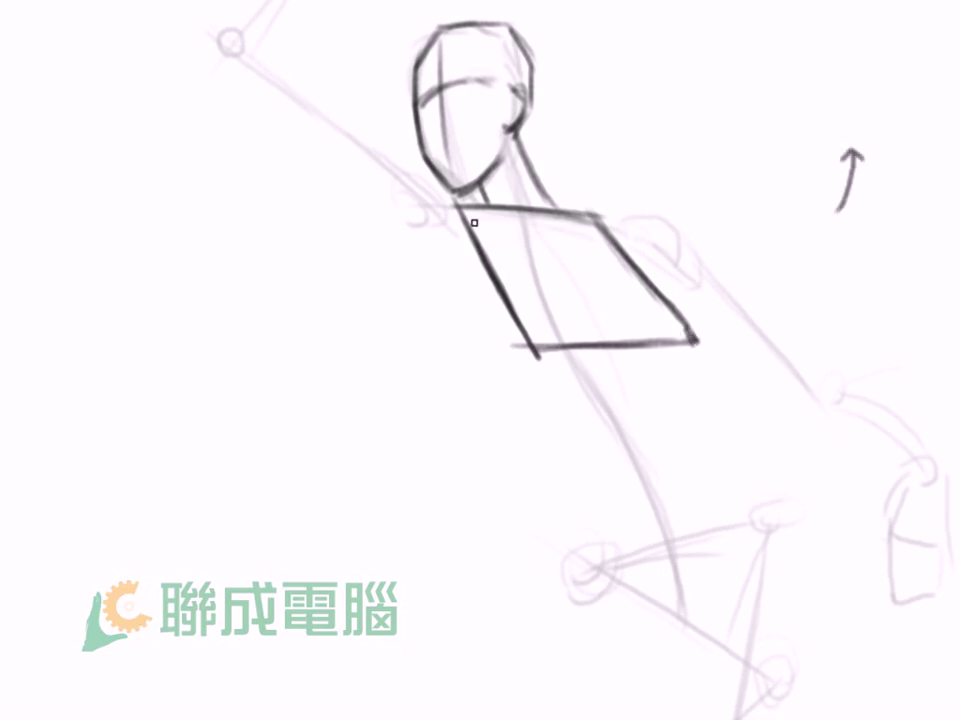
drag(460, 215, 448, 266)
key(ctrl+z)
mouse_move(458, 212)
mouse_down()
mouse_move(443, 260)
mouse_move(510, 415)
mouse_up()
mouse_move(540, 352)
mouse_down()
mouse_move(521, 412)
mouse_move(681, 404)
mouse_up()
drag(696, 340, 678, 398)
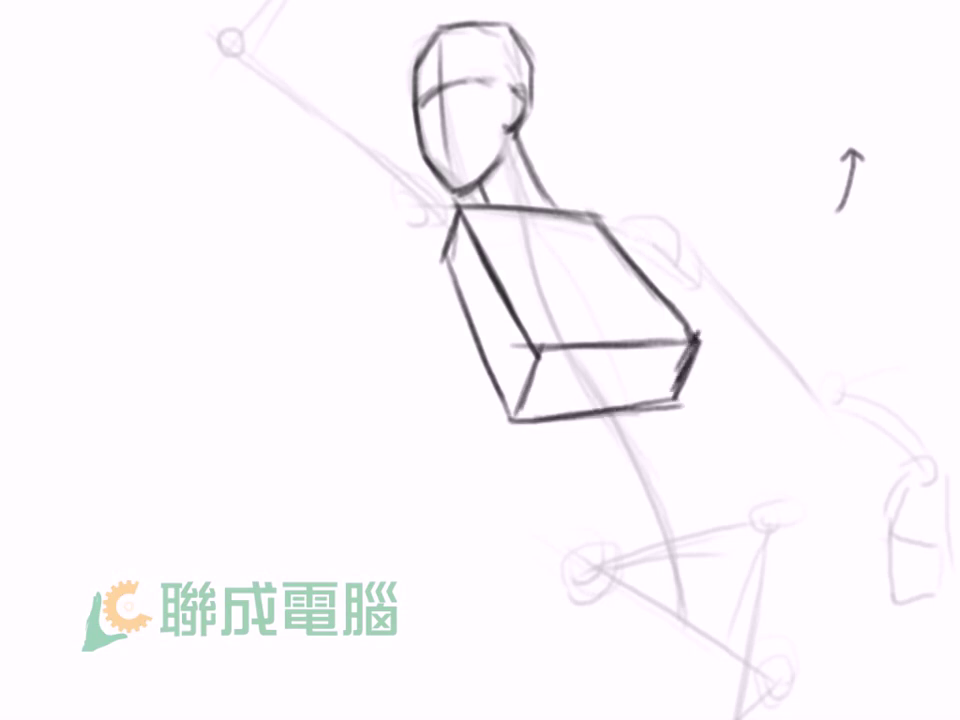
Retrace and darken the torso box's left front and top-right edges.
drag(463, 212, 538, 346)
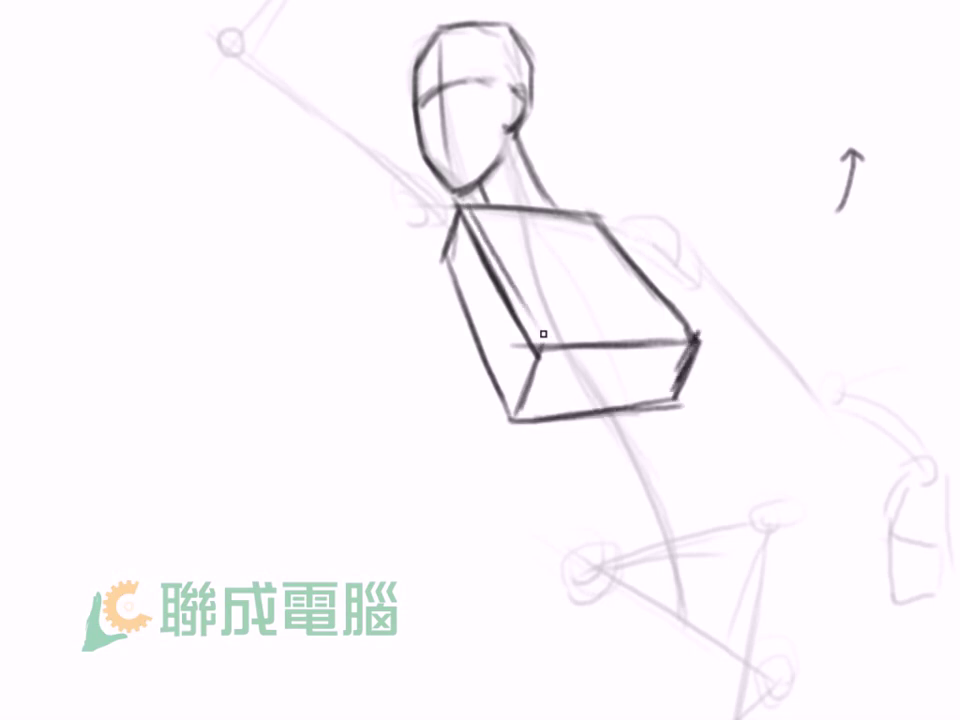
drag(572, 204, 696, 337)
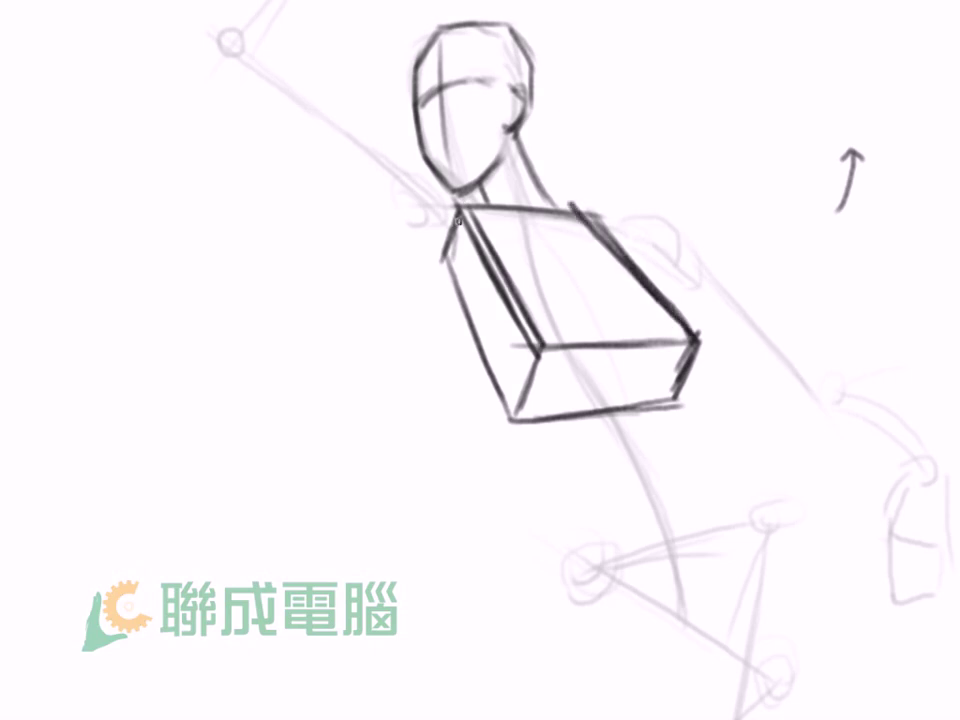
drag(465, 205, 480, 340)
drag(466, 210, 512, 412)
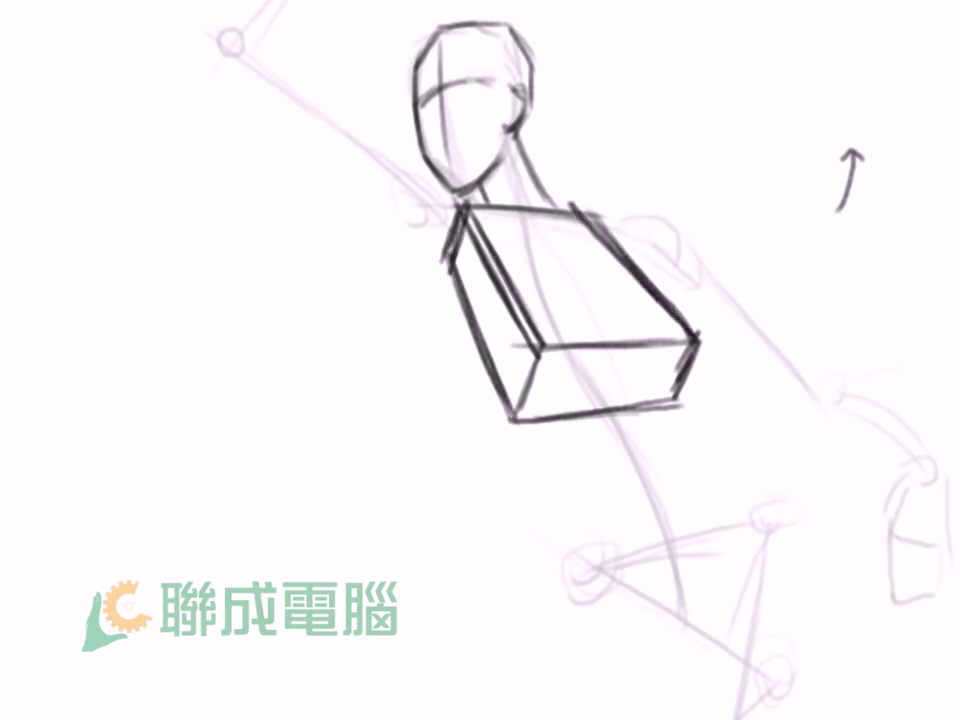
key(ctrl+z)
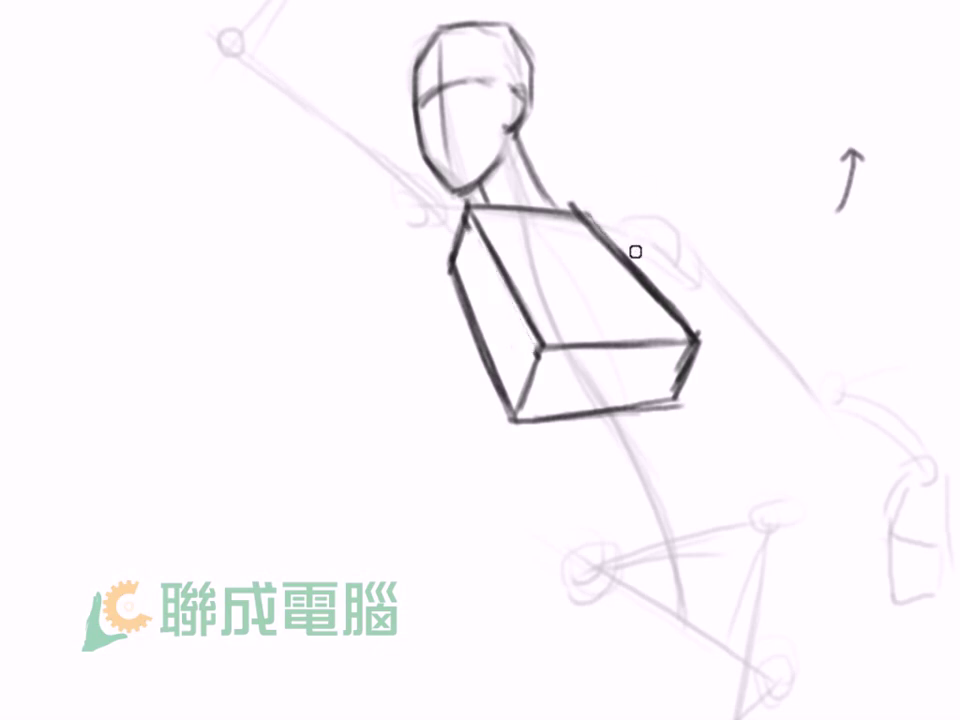
drag(573, 210, 697, 338)
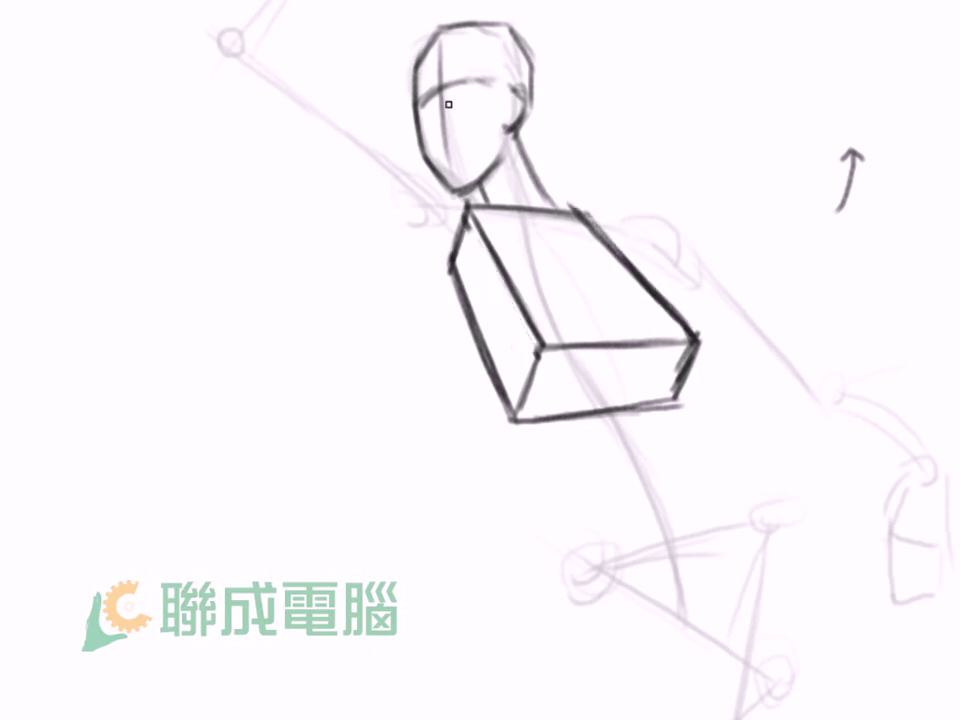
Add a line down the front face of the torso box.
drag(328, 297, 215, 251)
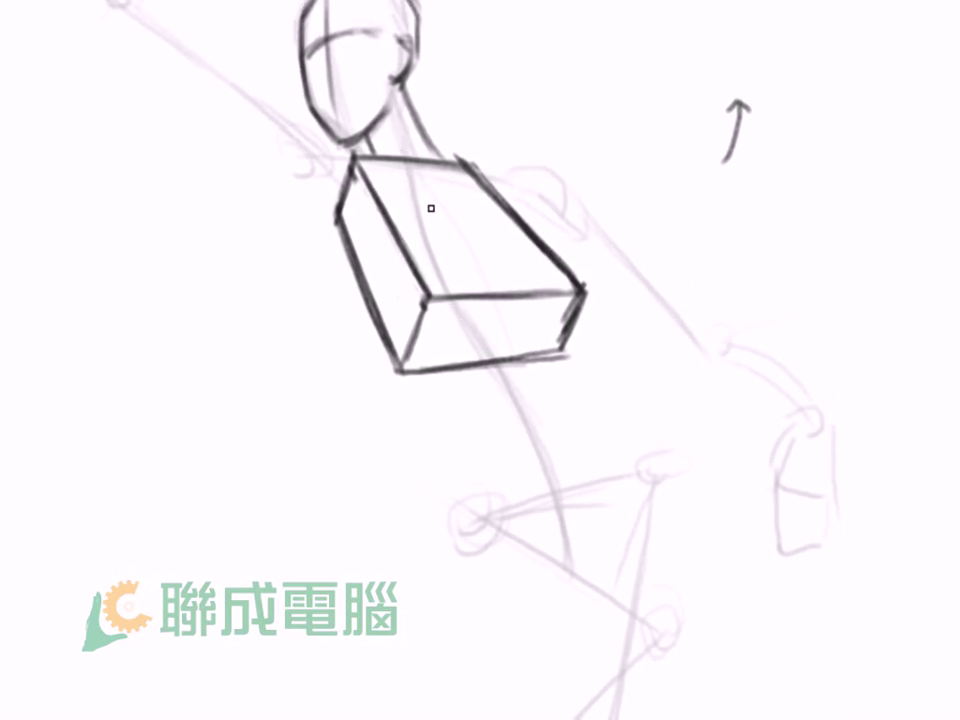
drag(420, 150, 490, 278)
drag(352, 188, 372, 220)
key(ctrl+z)
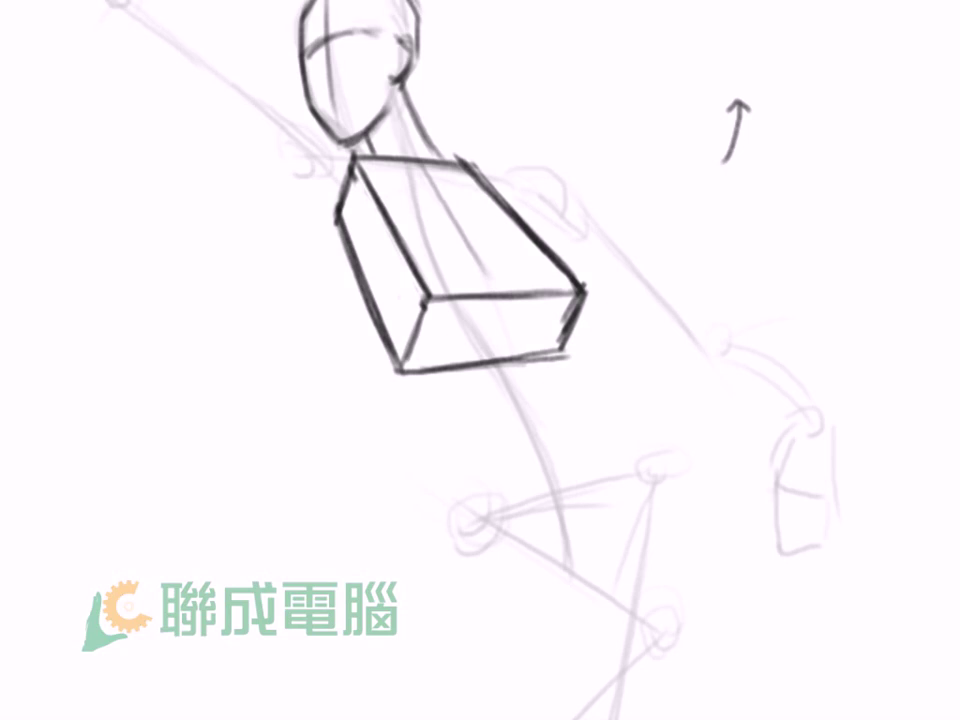
drag(416, 154, 516, 297)
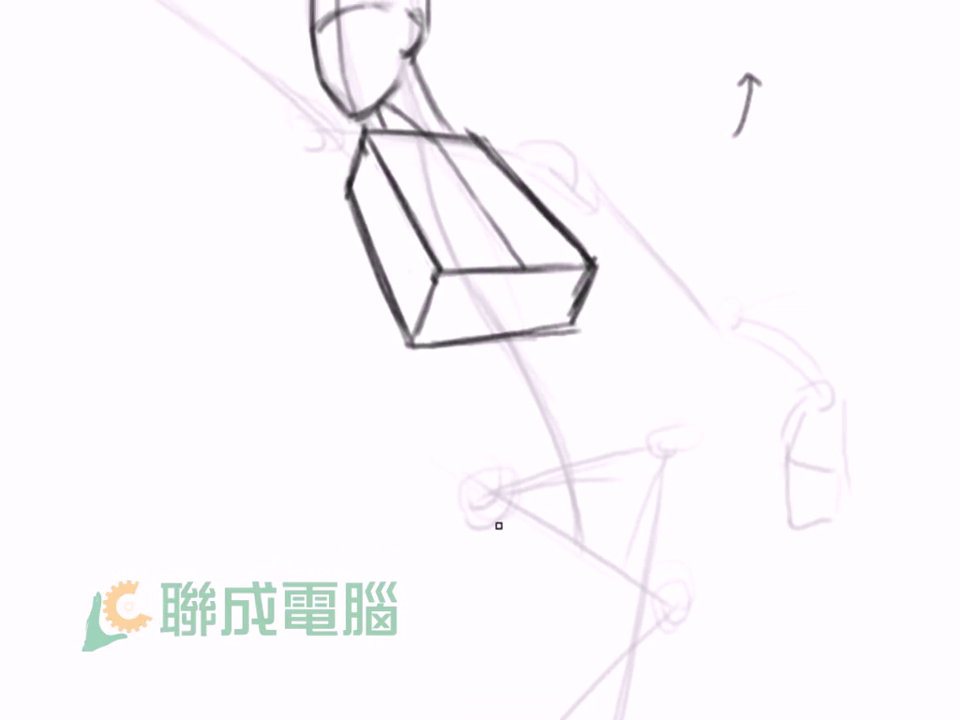
Draw the horizontal pelvis-top line below the chest box after several undone attempts.
drag(487, 508, 613, 491)
key(ctrl+z)
drag(500, 509, 645, 482)
key(ctrl+z)
drag(493, 497, 602, 471)
key(ctrl+z)
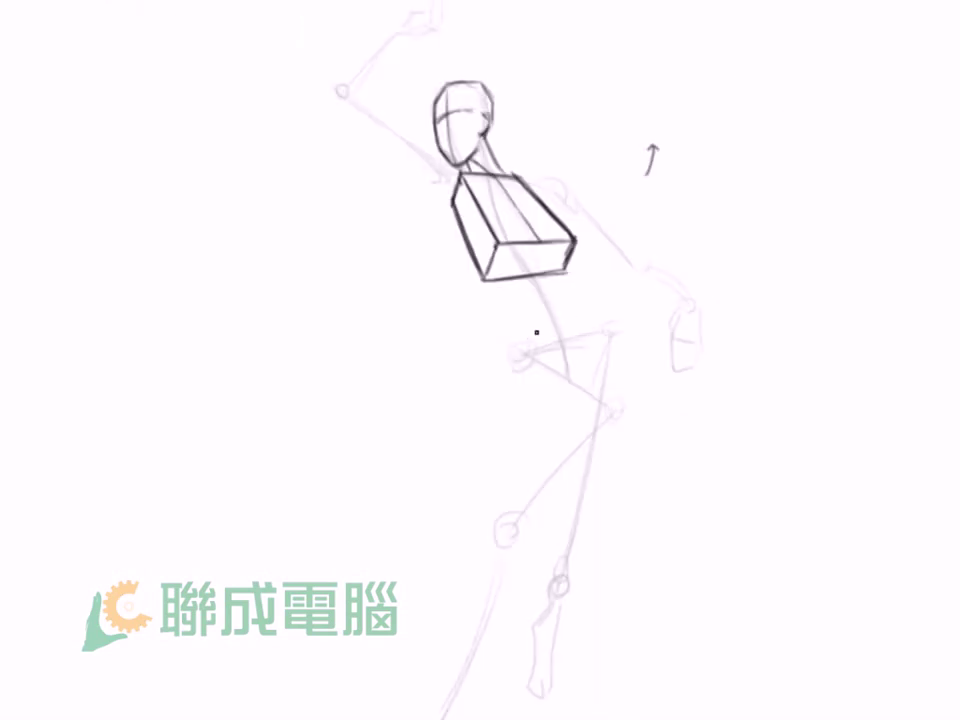
drag(518, 341, 583, 327)
Draw the pelvis box outline with a dark vertical centre line on its front.
mouse_move(503, 333)
mouse_down()
mouse_move(570, 329)
mouse_move(578, 318)
mouse_up()
key(ctrl+z)
drag(505, 322, 580, 316)
key(ctrl+z)
mouse_move(505, 332)
mouse_down()
mouse_move(600, 322)
mouse_move(600, 310)
mouse_up()
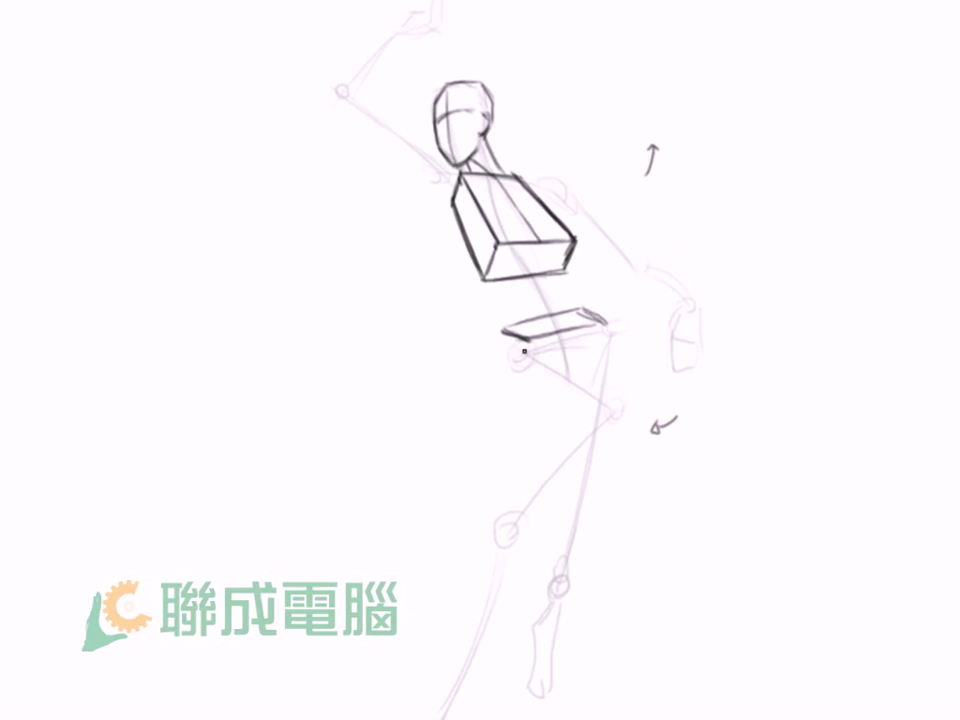
drag(527, 337, 523, 410)
mouse_move(500, 338)
mouse_down()
mouse_move(485, 377)
mouse_move(520, 410)
mouse_move(592, 373)
mouse_move(611, 336)
mouse_move(607, 375)
mouse_move(536, 407)
mouse_move(490, 367)
mouse_move(530, 338)
mouse_up()
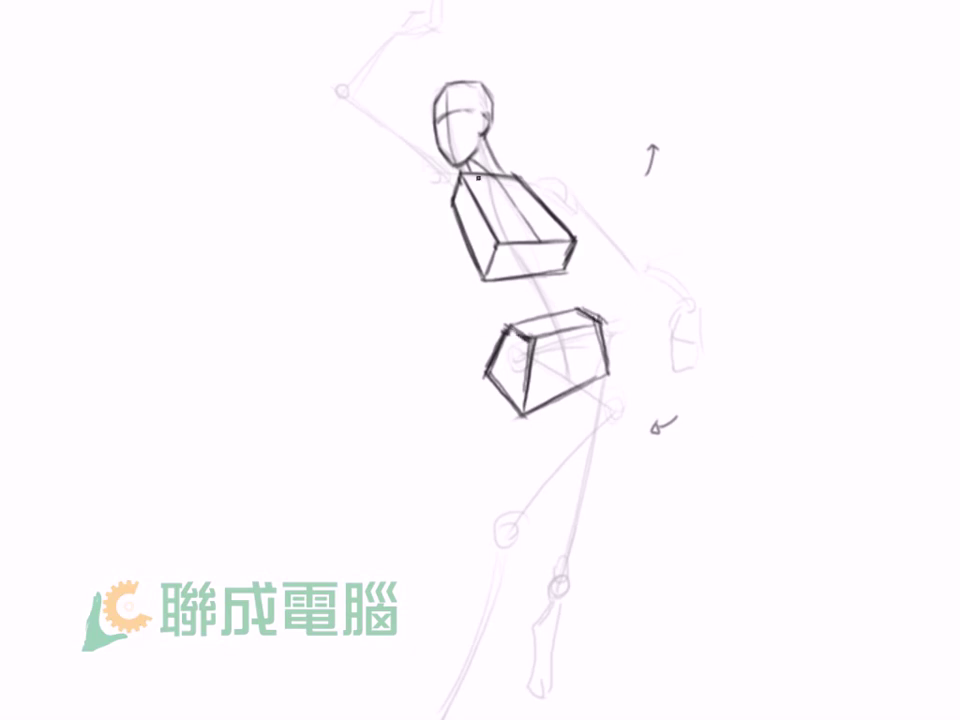
drag(527, 346, 582, 329)
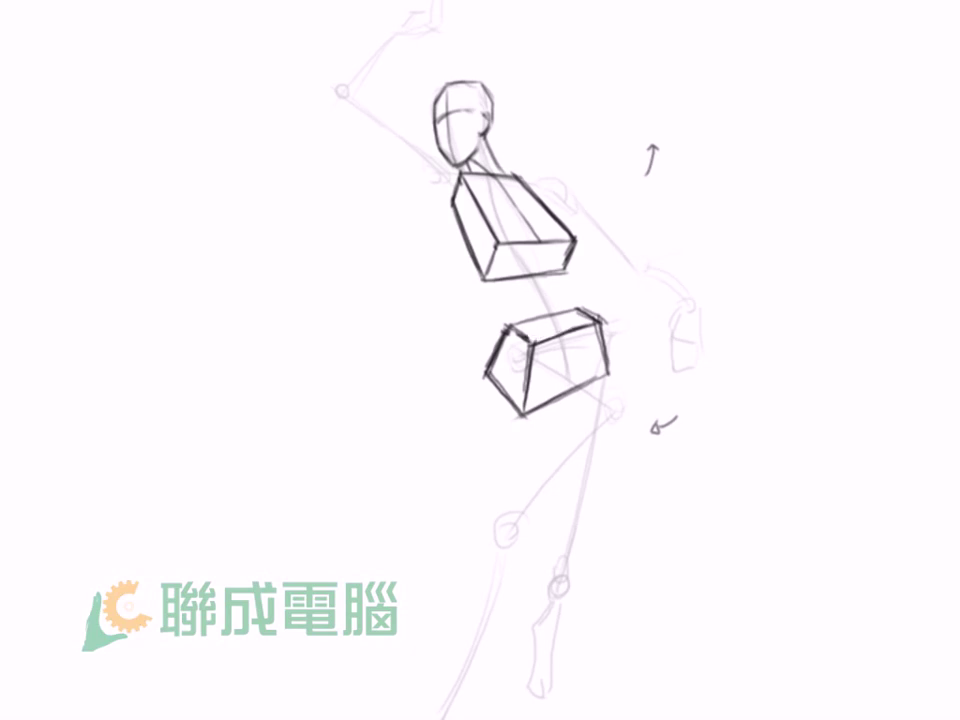
drag(571, 336, 572, 386)
drag(571, 333, 572, 389)
Stroke a bold red spine curve linking the chest box to the pelvis.
drag(547, 262, 568, 315)
key(ctrl+z)
drag(549, 253, 566, 306)
drag(548, 253, 568, 329)
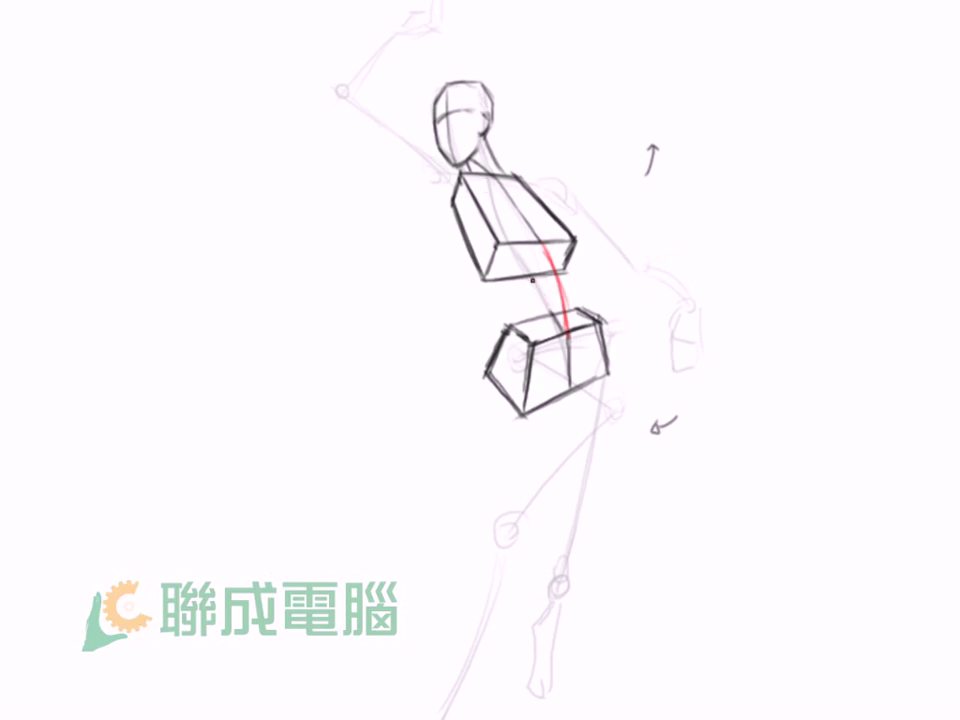
Add a second red spine stroke and a diagonal across each side face of the pelvis box.
drag(530, 279, 552, 316)
drag(530, 347, 549, 383)
drag(600, 320, 574, 379)
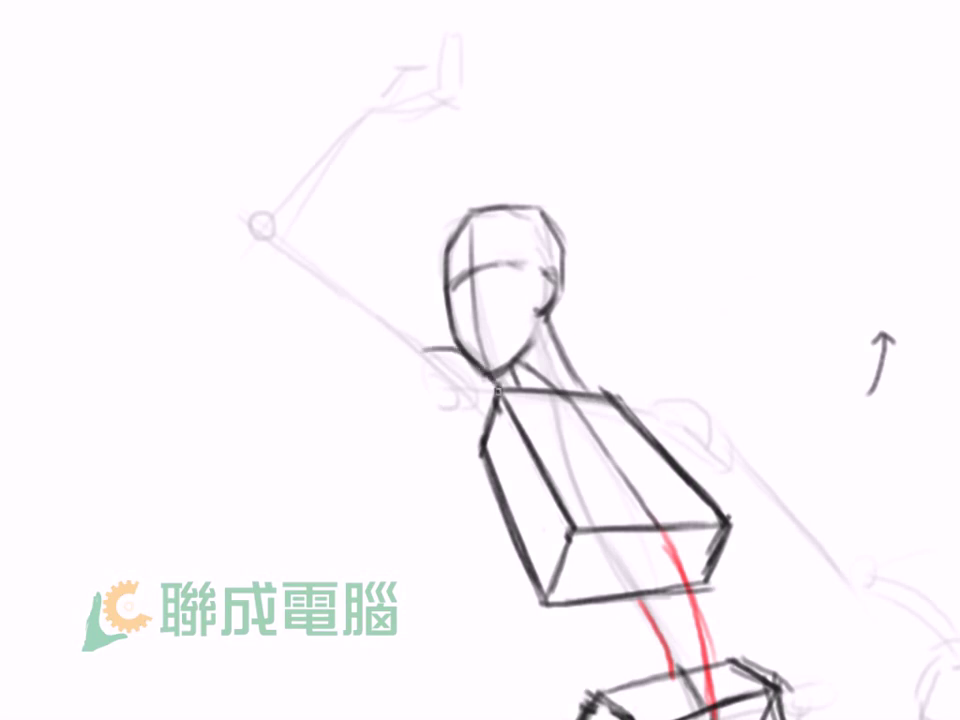
Sketch the shoulder curve left of the neck and a dark arm line running up-left.
drag(420, 346, 462, 382)
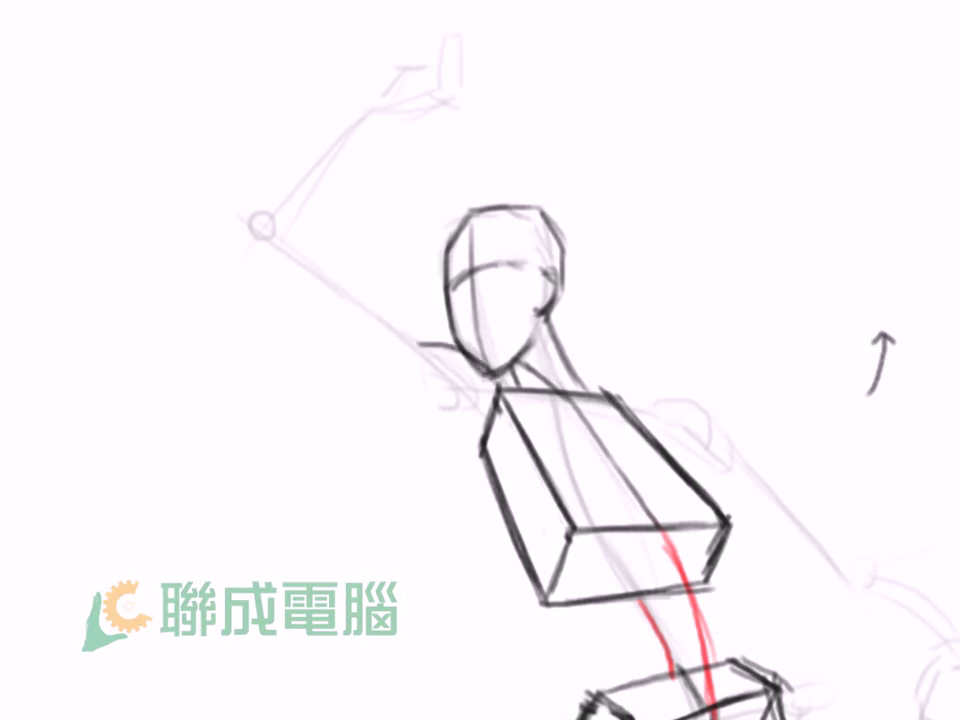
mouse_move(380, 314)
mouse_down()
mouse_move(462, 360)
mouse_move(370, 303)
mouse_up()
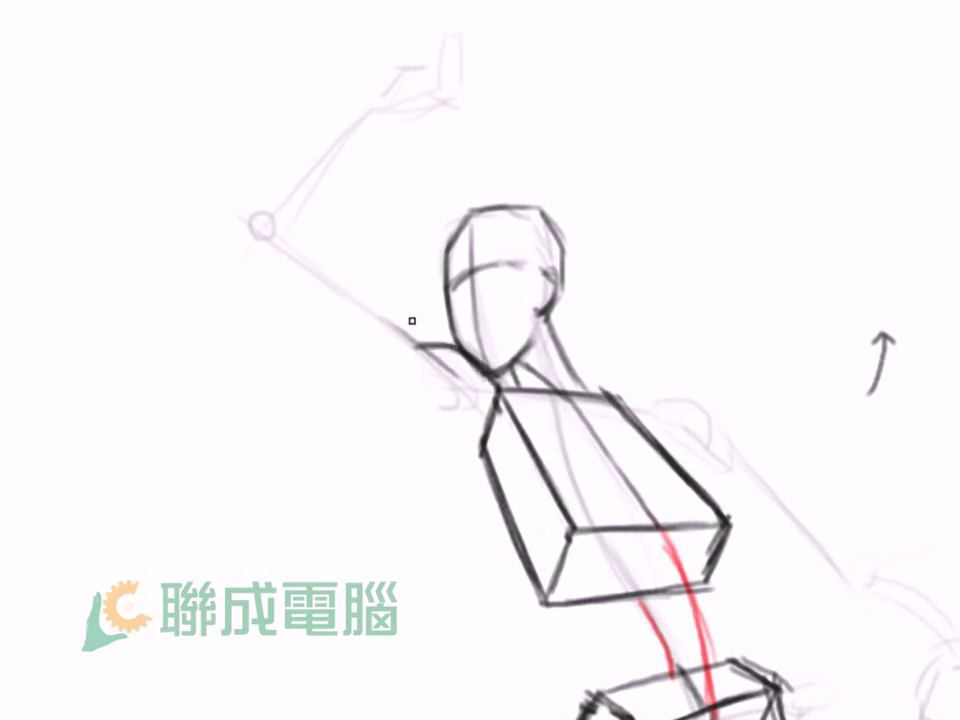
mouse_move(460, 356)
mouse_down()
mouse_move(419, 341)
mouse_move(440, 412)
mouse_move(495, 398)
mouse_up()
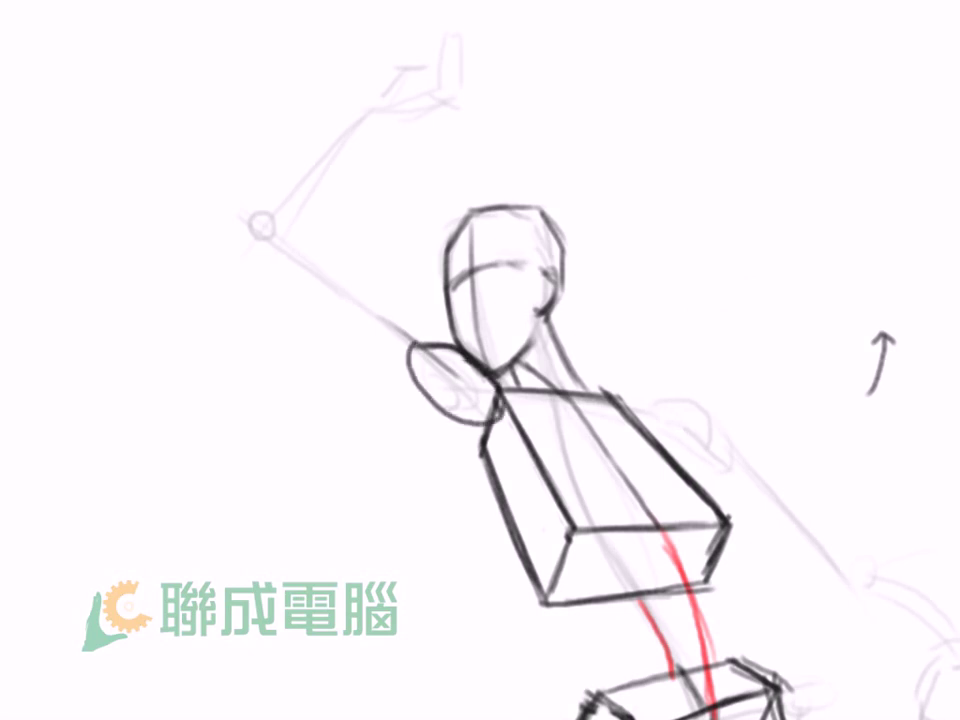
key(ctrl+z)
drag(356, 296, 483, 391)
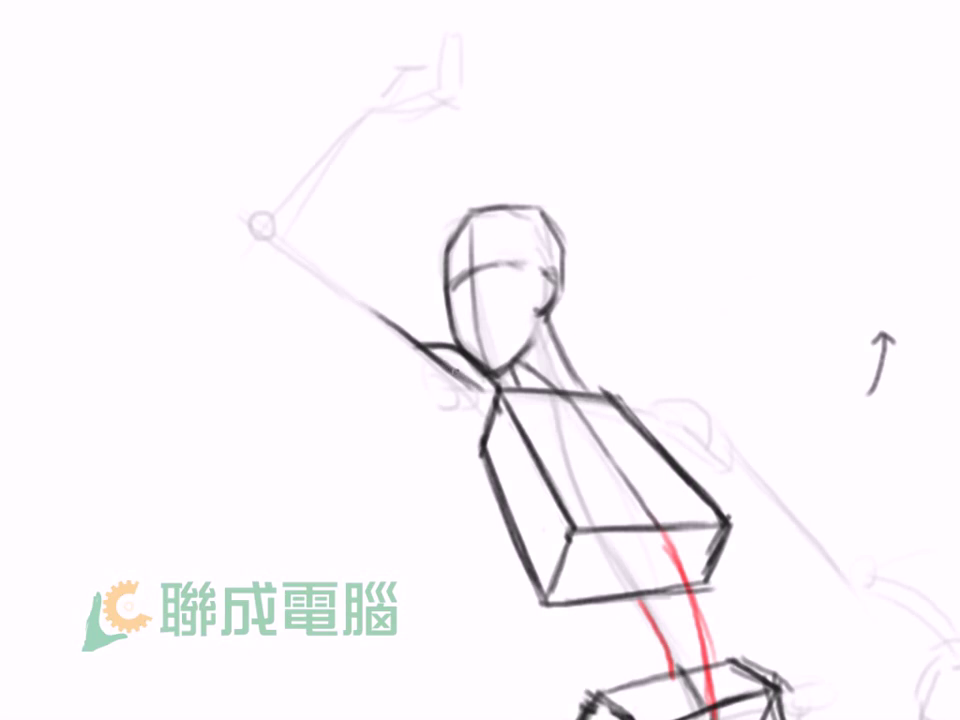
drag(328, 276, 458, 372)
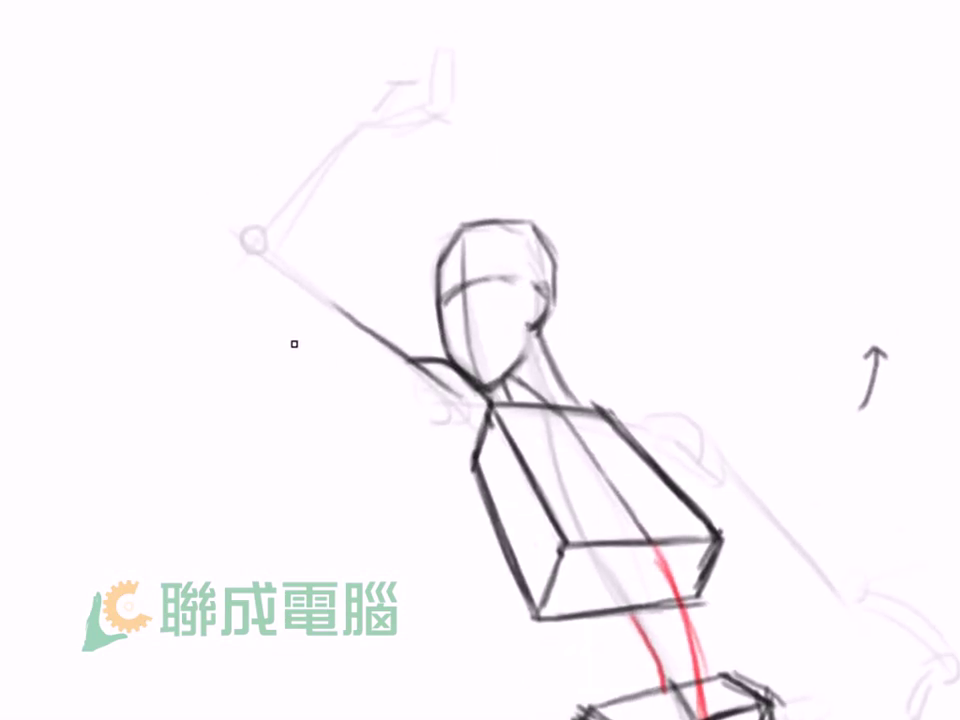
Draw the upper arm's lower and upper edges and the armpit curve, redoing the lower edge.
drag(257, 358, 411, 437)
key(ctrl+z)
drag(282, 350, 412, 430)
key(ctrl+z)
drag(289, 354, 414, 422)
key(ctrl+z)
drag(303, 360, 459, 457)
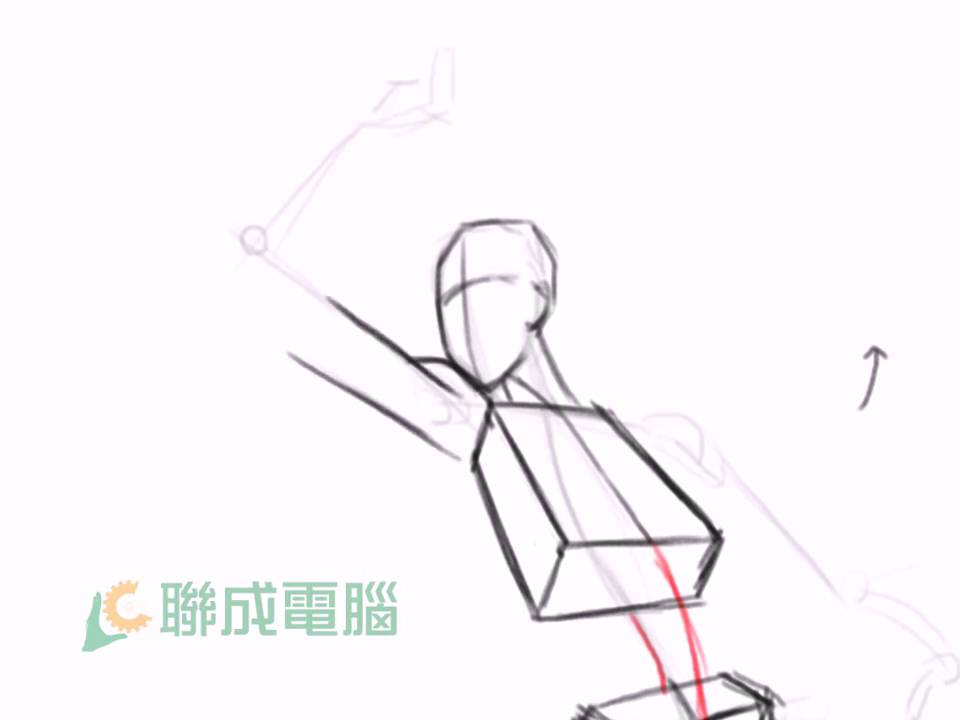
drag(272, 243, 355, 303)
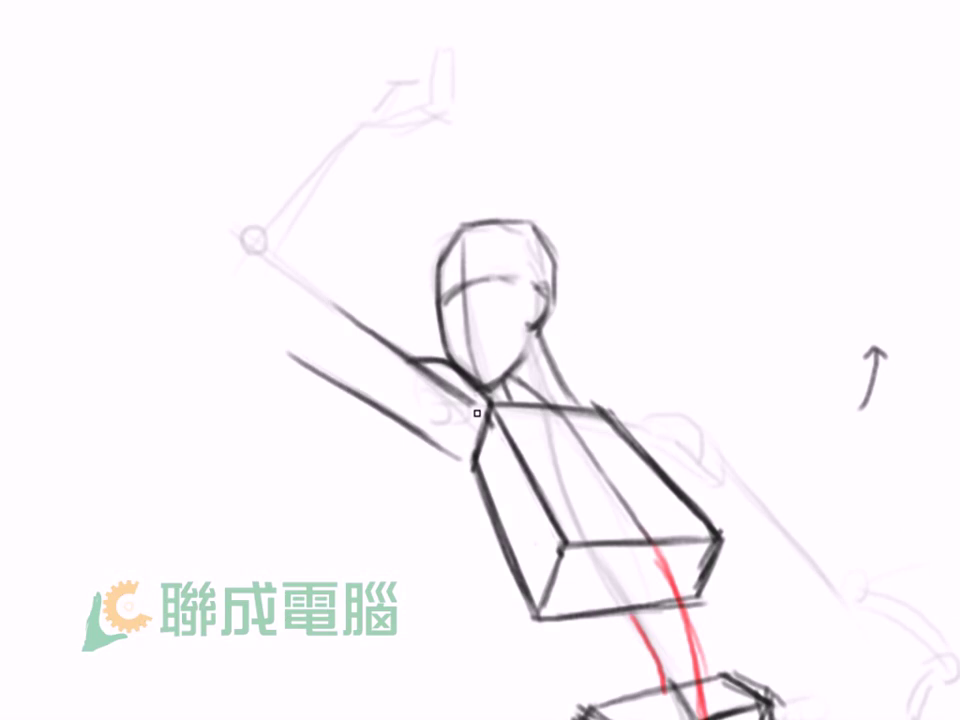
drag(490, 403, 475, 450)
Pan right and draw the arm's end cap area and lower edge from the cap.
drag(561, 334, 766, 311)
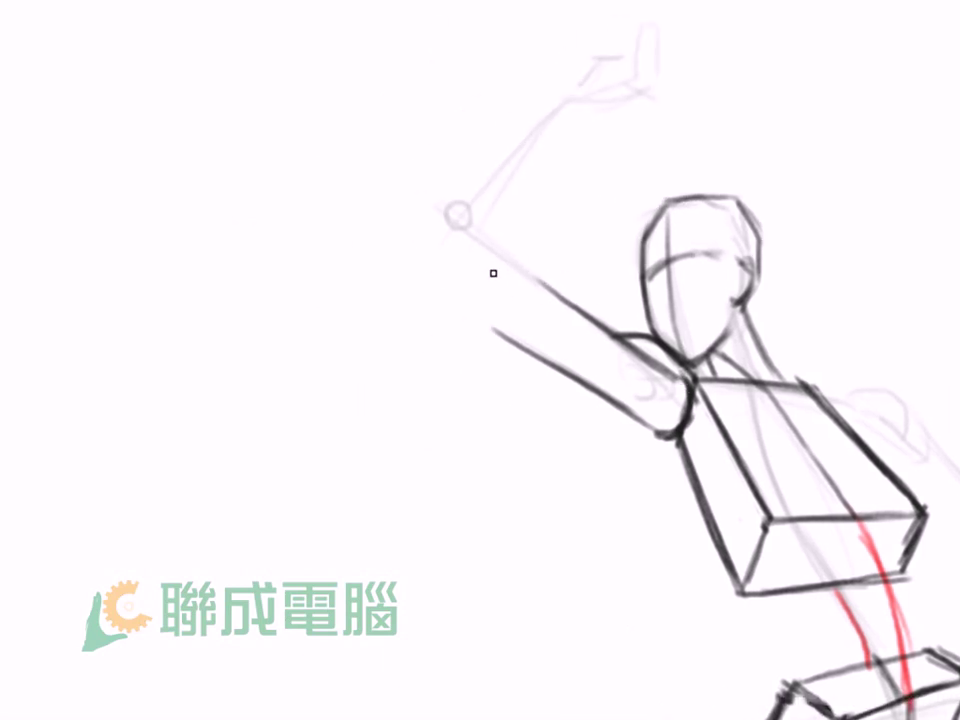
mouse_move(497, 276)
mouse_down()
mouse_move(489, 281)
mouse_move(510, 272)
mouse_move(461, 282)
mouse_move(495, 261)
mouse_up()
key(ctrl+z)
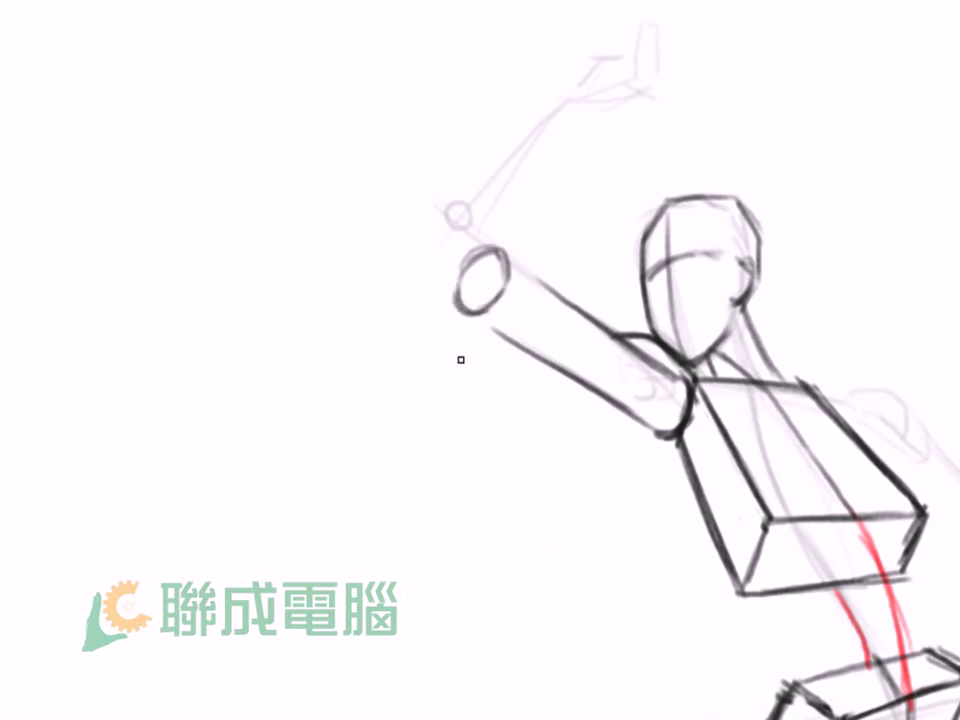
drag(462, 302, 536, 354)
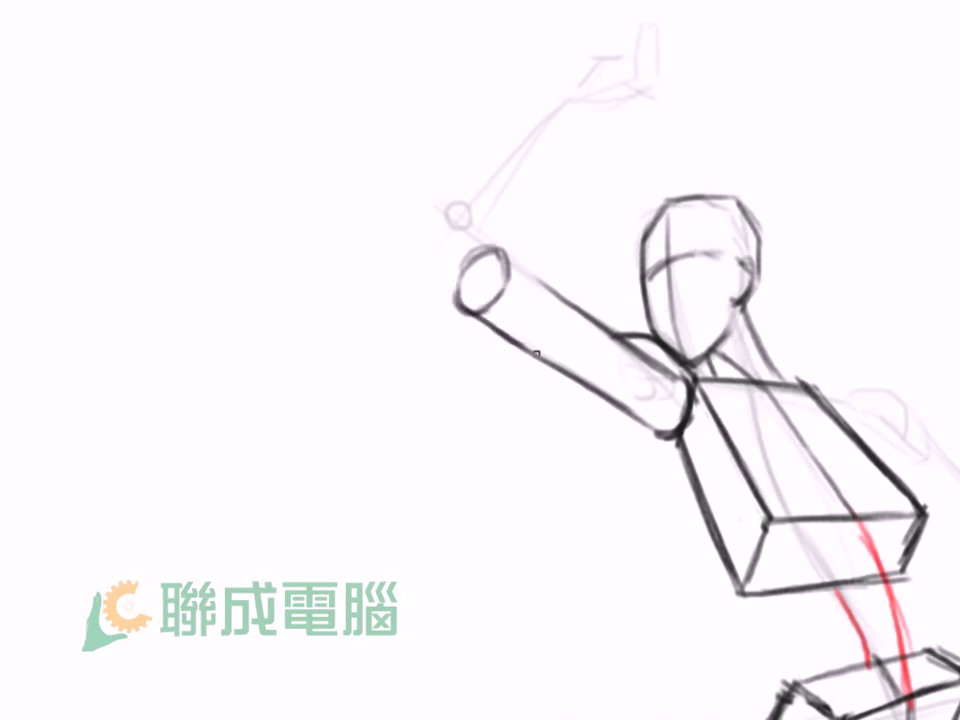
Zoom out and start a standalone arm study with an oval shoulder joint.
scroll(632, 545, down, 2)
scroll(632, 545, down, 2)
scroll(632, 545, down, 2)
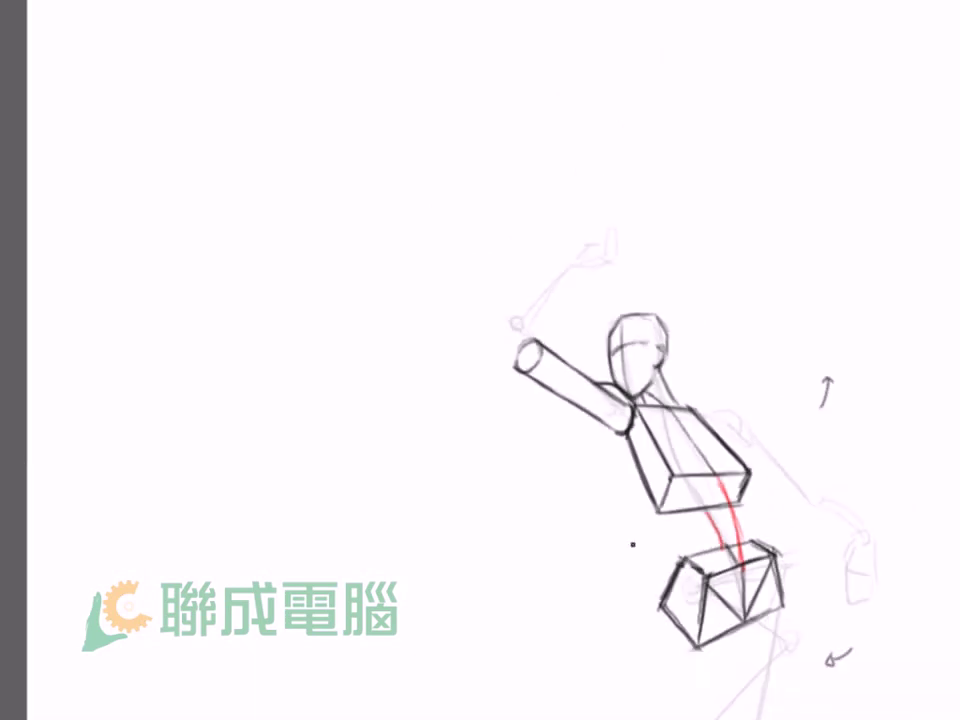
scroll(546, 236, up, 3)
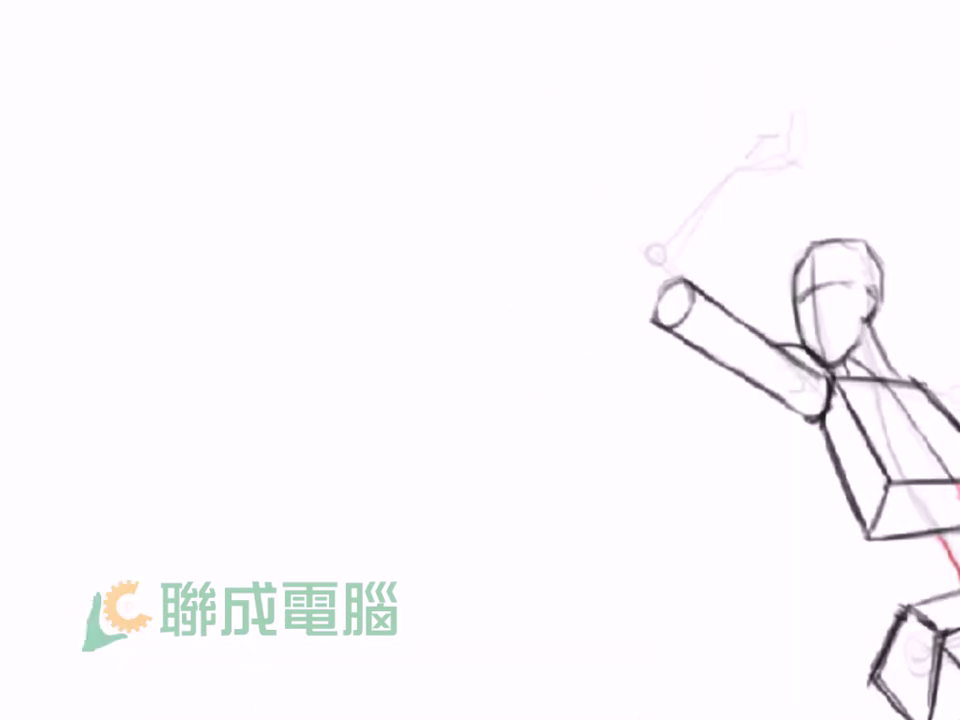
scroll(388, 216, down, 1)
drag(391, 184, 401, 261)
key(ctrl+z)
drag(388, 192, 405, 247)
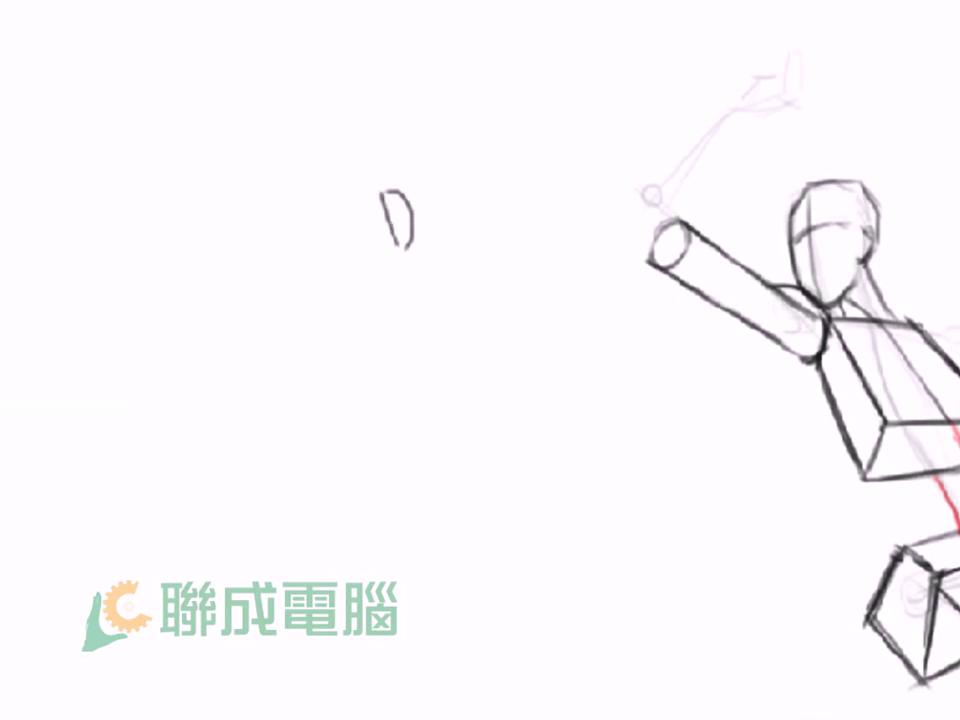
drag(391, 192, 399, 252)
Draw the study arm's upper arm, forearm below the elbow, and hand.
mouse_move(380, 192)
mouse_down()
mouse_move(403, 248)
mouse_move(403, 325)
mouse_up()
mouse_move(408, 238)
mouse_down()
mouse_move(402, 343)
mouse_move(374, 231)
mouse_up()
key(ctrl+z)
mouse_move(373, 333)
mouse_down()
mouse_move(371, 226)
mouse_move(379, 333)
mouse_move(386, 358)
mouse_move(390, 340)
mouse_move(397, 351)
mouse_move(393, 430)
mouse_up()
drag(402, 345, 390, 462)
mouse_move(378, 350)
mouse_down()
mouse_move(374, 462)
mouse_move(378, 470)
mouse_move(394, 462)
mouse_move(371, 536)
mouse_up()
mouse_move(392, 472)
mouse_down()
mouse_move(388, 534)
mouse_move(363, 502)
mouse_move(380, 500)
mouse_up()
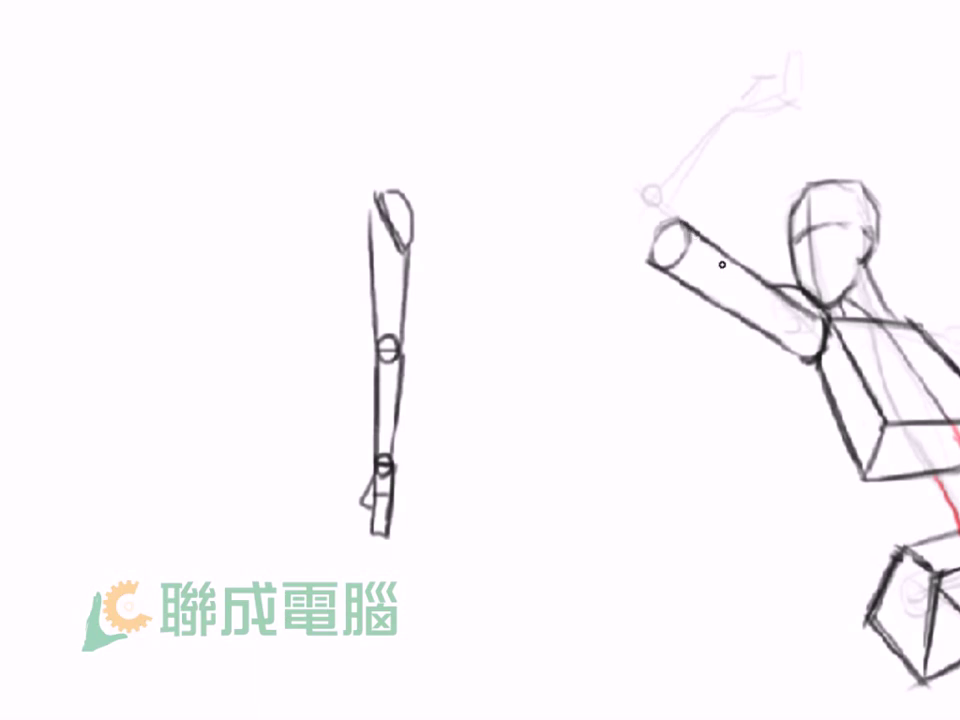
Redraw a longer line along the raised arm, discarding the trial end cap.
drag(690, 205, 745, 255)
key(ctrl+z)
drag(688, 204, 785, 297)
drag(658, 248, 705, 228)
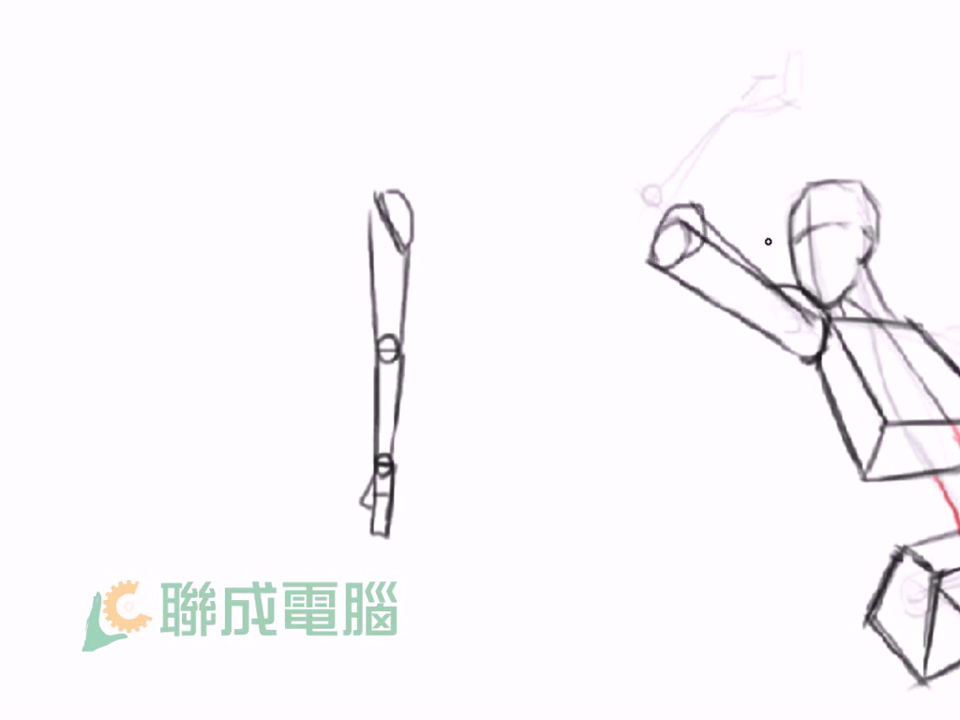
key(ctrl+z)
drag(724, 240, 511, 288)
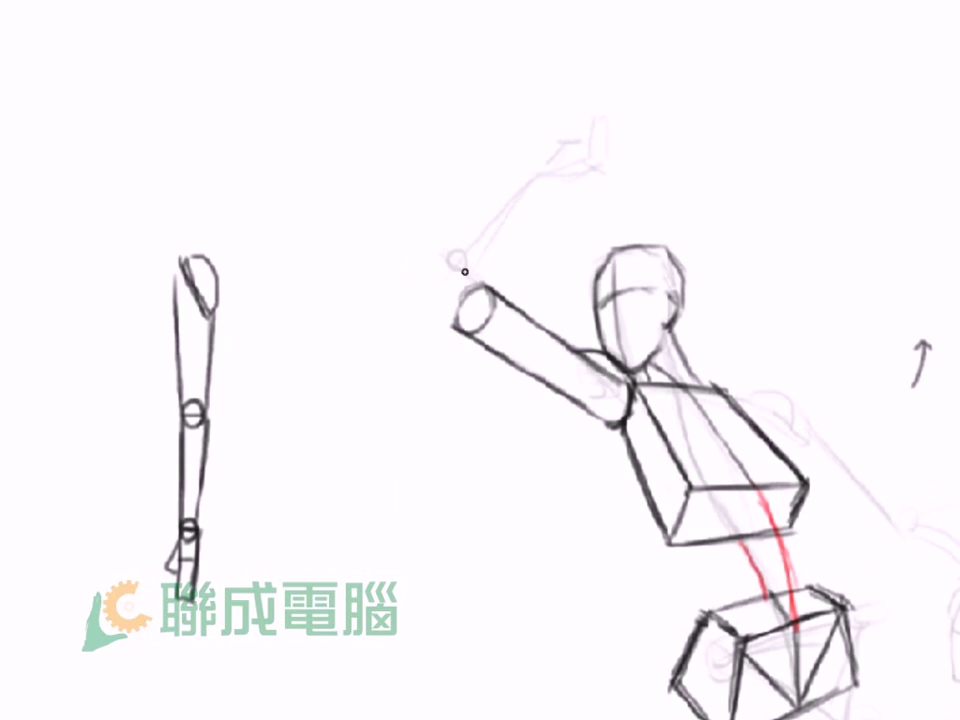
drag(477, 241, 432, 221)
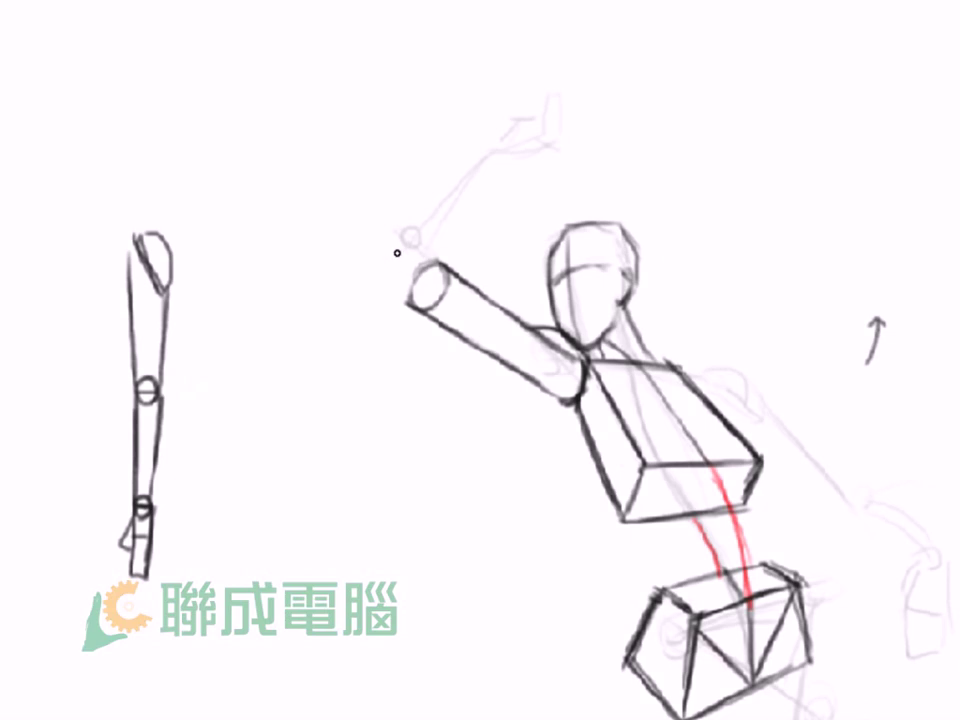
Draw the raised forearm's left and right edges from the elbow and darken its rounded tip.
mouse_move(407, 250)
mouse_down()
mouse_move(411, 264)
mouse_move(435, 255)
mouse_move(396, 270)
mouse_move(408, 232)
mouse_move(405, 270)
mouse_up()
key(ctrl+z)
key(ctrl+z)
drag(413, 189, 389, 239)
mouse_move(447, 165)
mouse_down()
mouse_move(398, 232)
mouse_move(429, 171)
mouse_move(481, 127)
mouse_move(458, 164)
mouse_up()
key(ctrl+z)
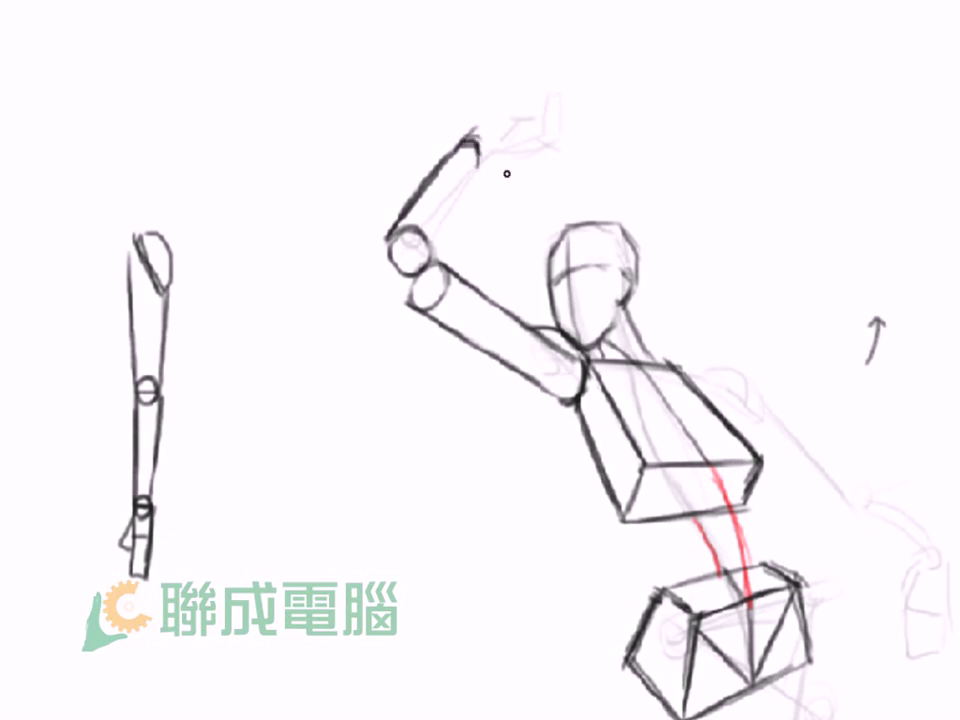
drag(474, 150, 463, 193)
drag(478, 150, 440, 228)
drag(566, 383, 576, 392)
drag(468, 143, 475, 166)
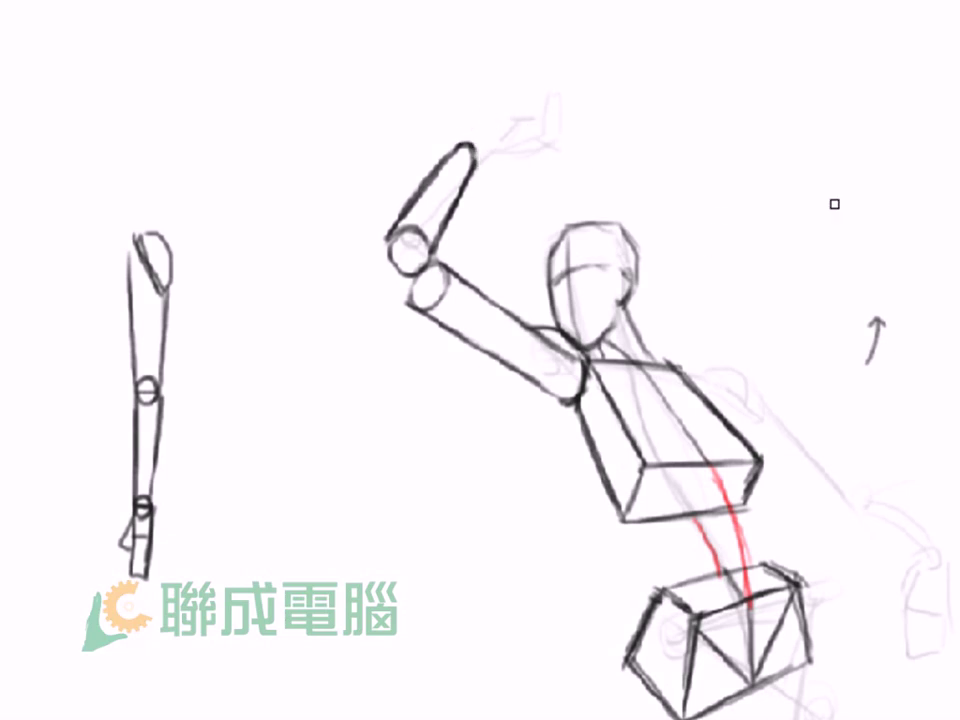
Darken the elbow joint circles and sketch a blocky fist atop the raised forearm.
scroll(514, 71, up, 3)
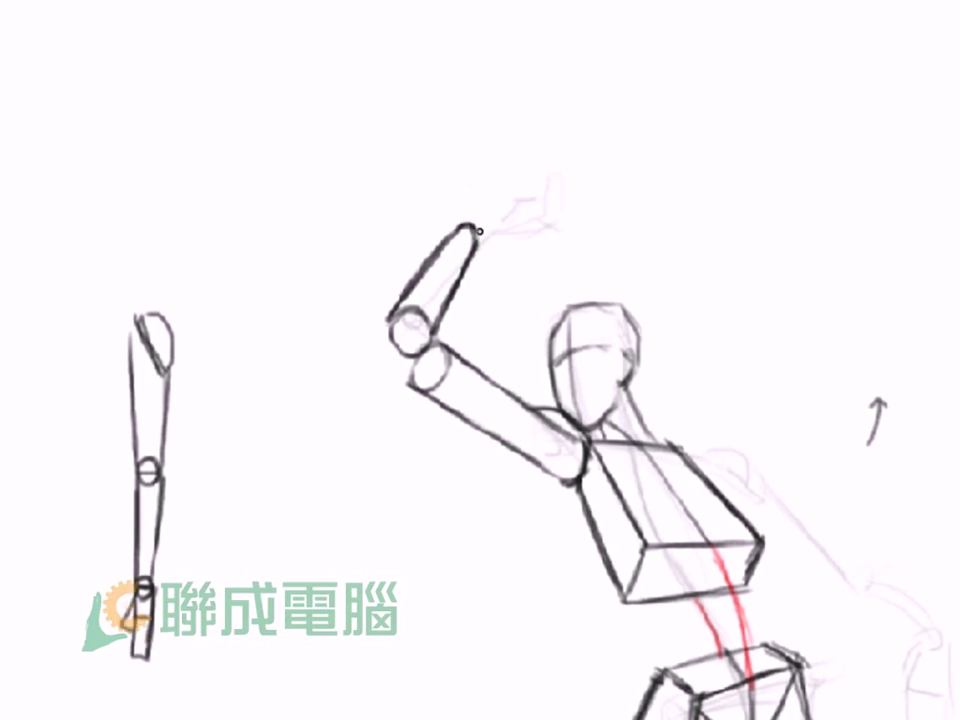
scroll(544, 225, down, 3)
scroll(544, 225, right, 4)
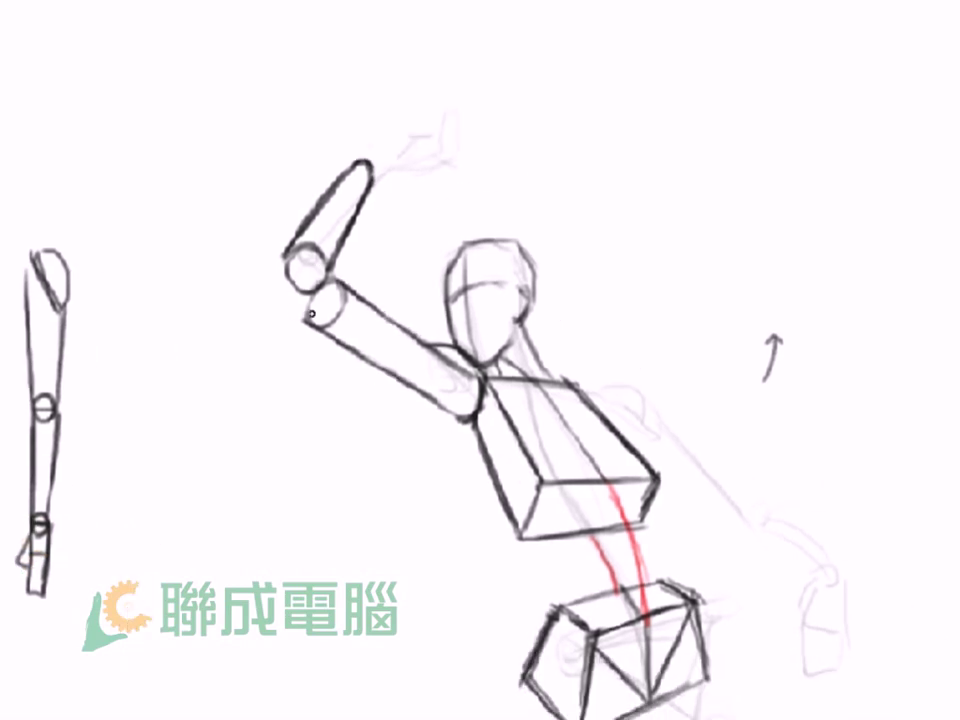
drag(306, 270, 300, 285)
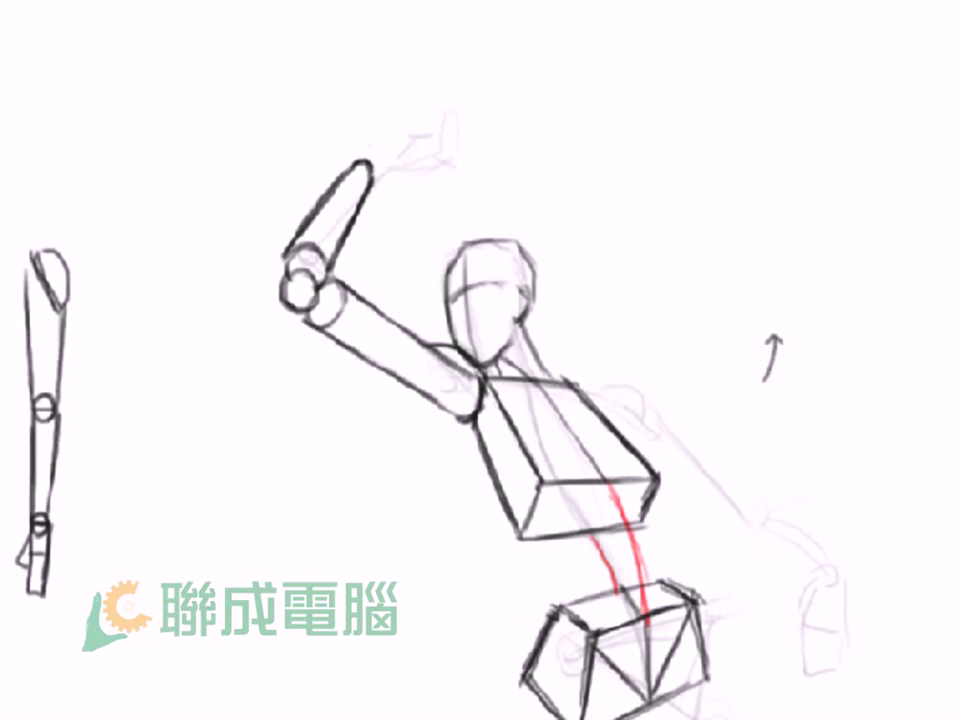
mouse_move(362, 160)
mouse_down()
mouse_move(382, 158)
mouse_move(400, 132)
mouse_move(420, 150)
mouse_move(372, 160)
mouse_move(417, 140)
mouse_move(401, 128)
mouse_move(428, 140)
mouse_move(370, 146)
mouse_move(393, 124)
mouse_up()
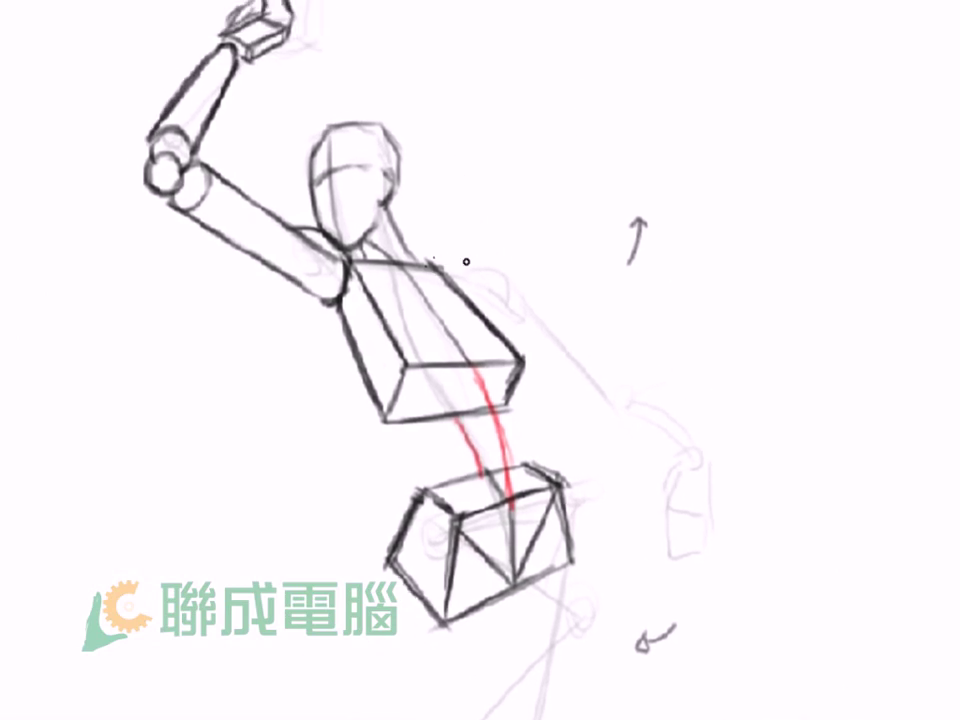
Sketch the curved right shoulder beside the chest box, discarding the darker redraw.
mouse_move(436, 264)
mouse_down()
mouse_move(478, 270)
mouse_move(502, 291)
mouse_up()
drag(440, 275, 504, 296)
key(ctrl+z)
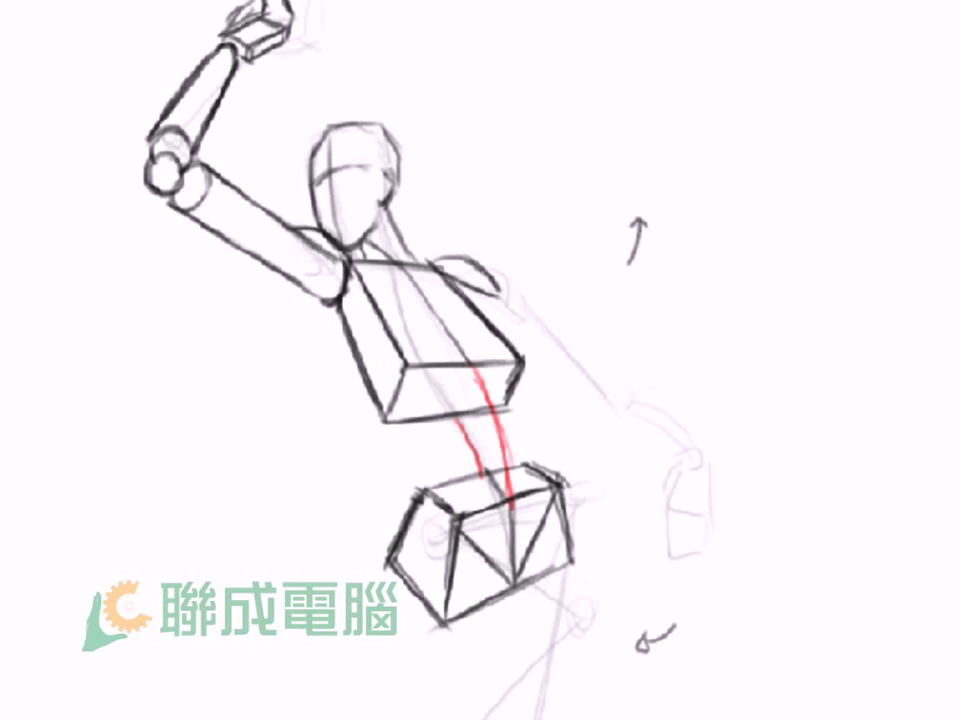
Pan to the right arm and pencil its upper and darkened lower edges.
drag(404, 236, 309, 166)
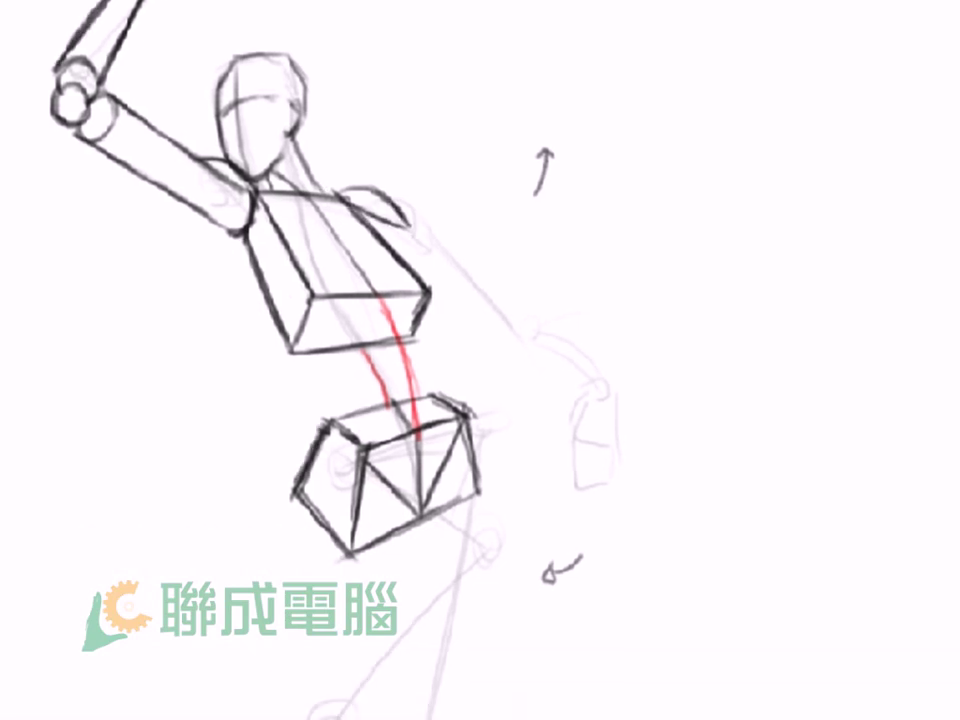
drag(413, 229, 465, 263)
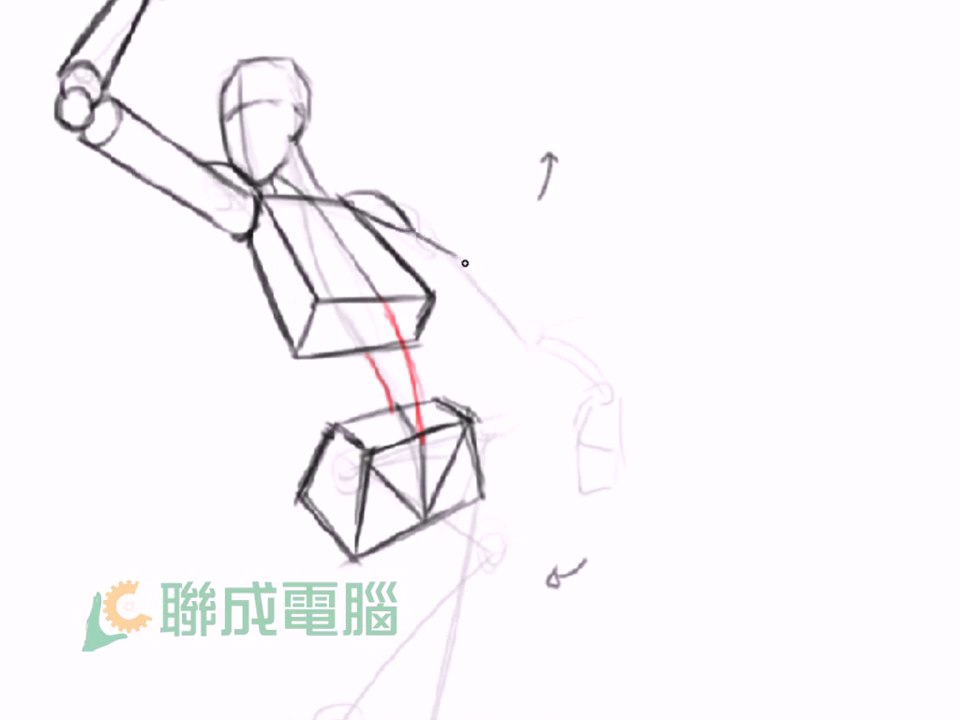
drag(405, 228, 505, 285)
drag(455, 257, 512, 288)
drag(405, 260, 494, 316)
drag(405, 260, 500, 326)
drag(448, 293, 497, 324)
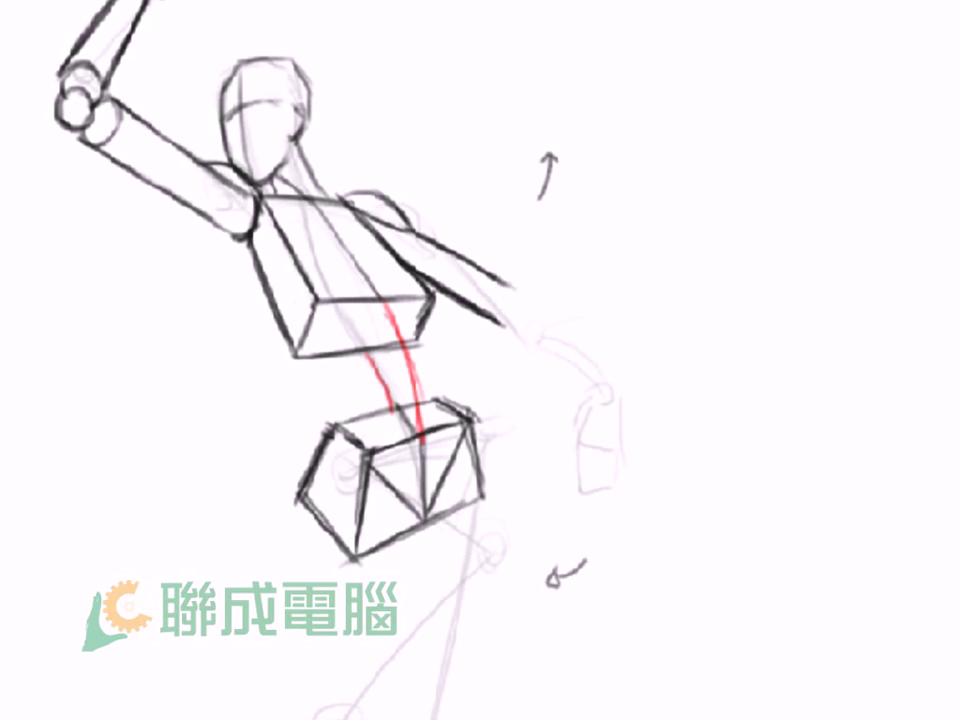
Lengthen both arm edges to the wrist, tick the red spine, and add an elliptical end.
drag(372, 206, 524, 297)
drag(390, 210, 555, 306)
drag(485, 310, 537, 346)
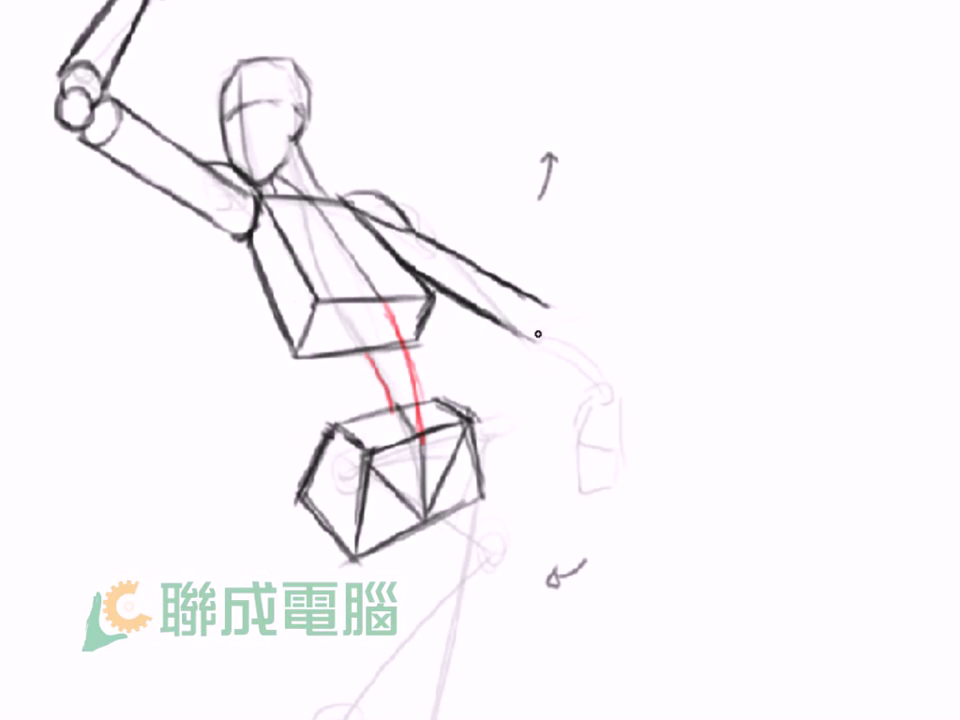
drag(403, 366, 440, 372)
drag(546, 305, 390, 370)
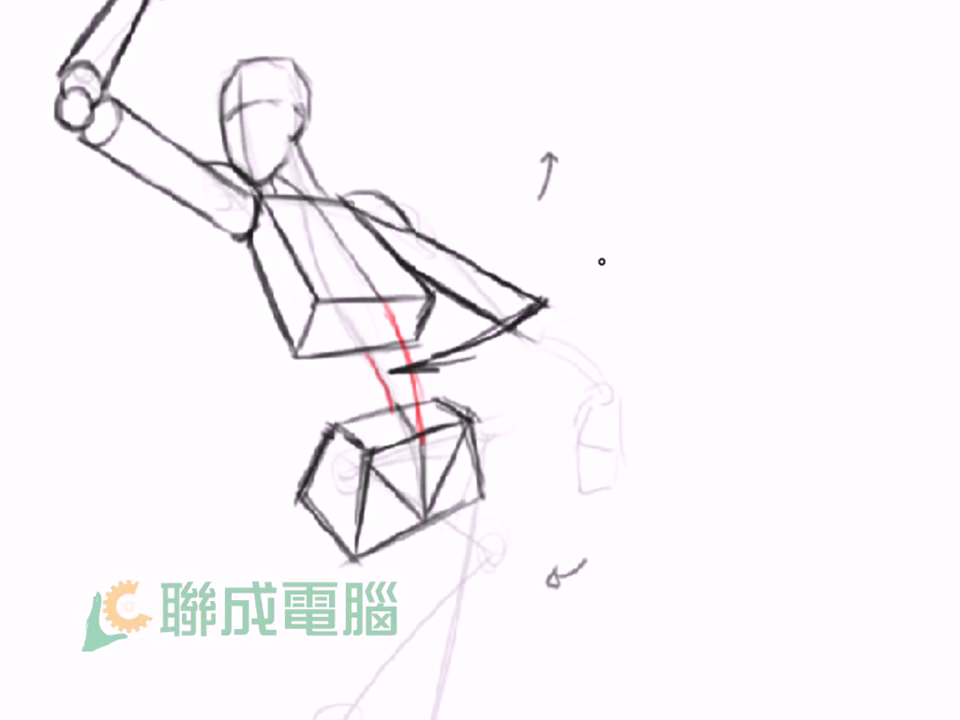
key(ctrl+z)
key(ctrl+z)
key(ctrl+z)
drag(430, 283, 524, 336)
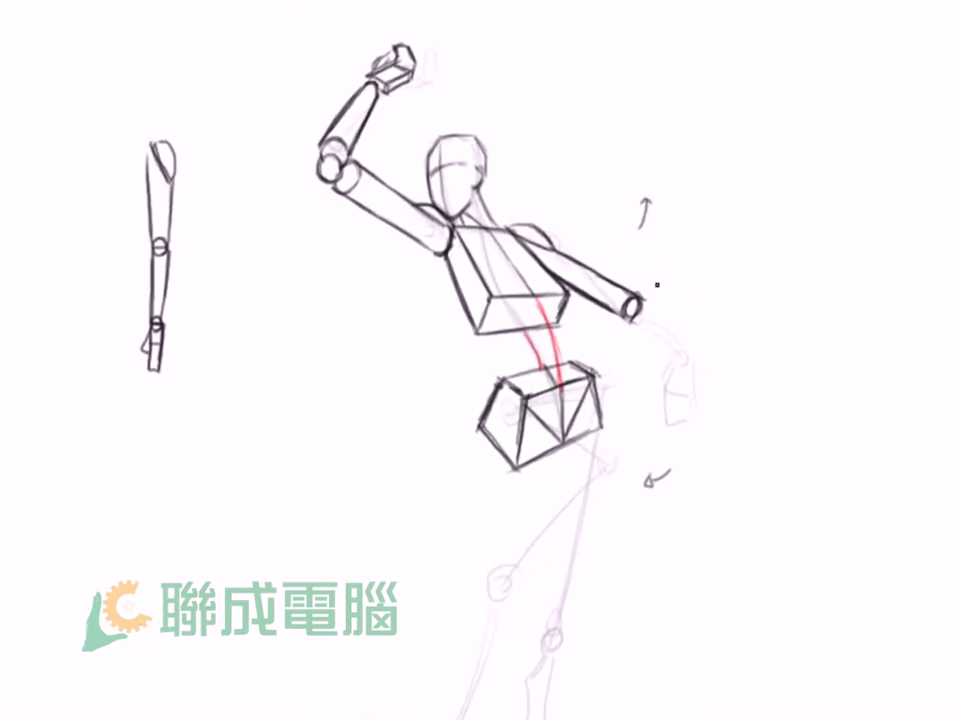
Close the wrist, outline a box-shaped hand and forearm end curve, and touch up torso lines.
drag(631, 323, 630, 314)
mouse_move(630, 318)
mouse_down()
mouse_move(618, 343)
mouse_move(653, 345)
mouse_up()
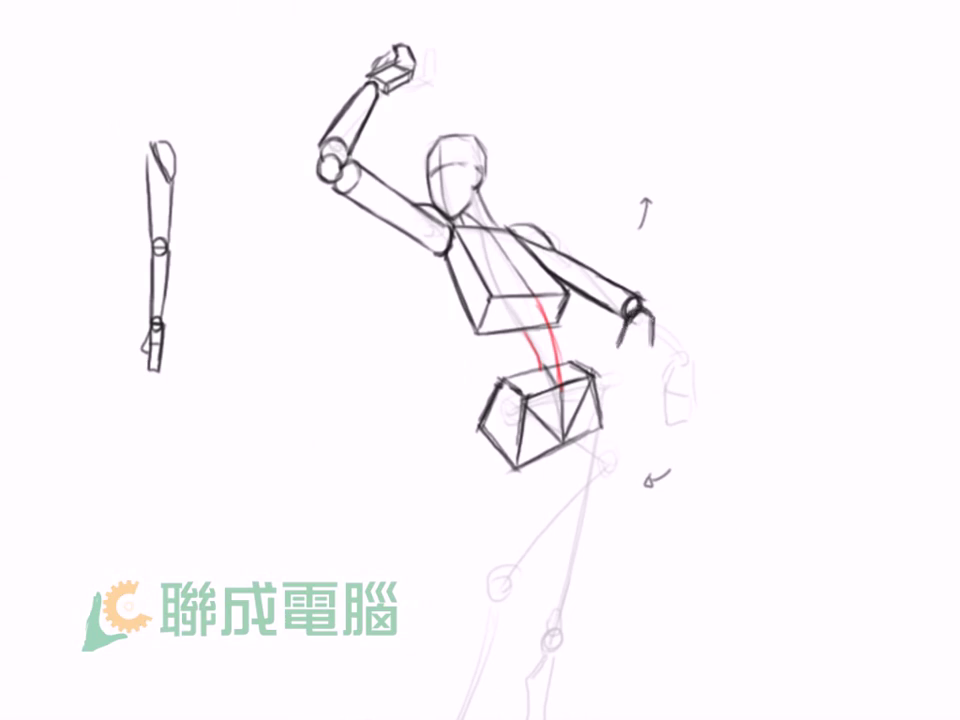
drag(487, 268, 486, 236)
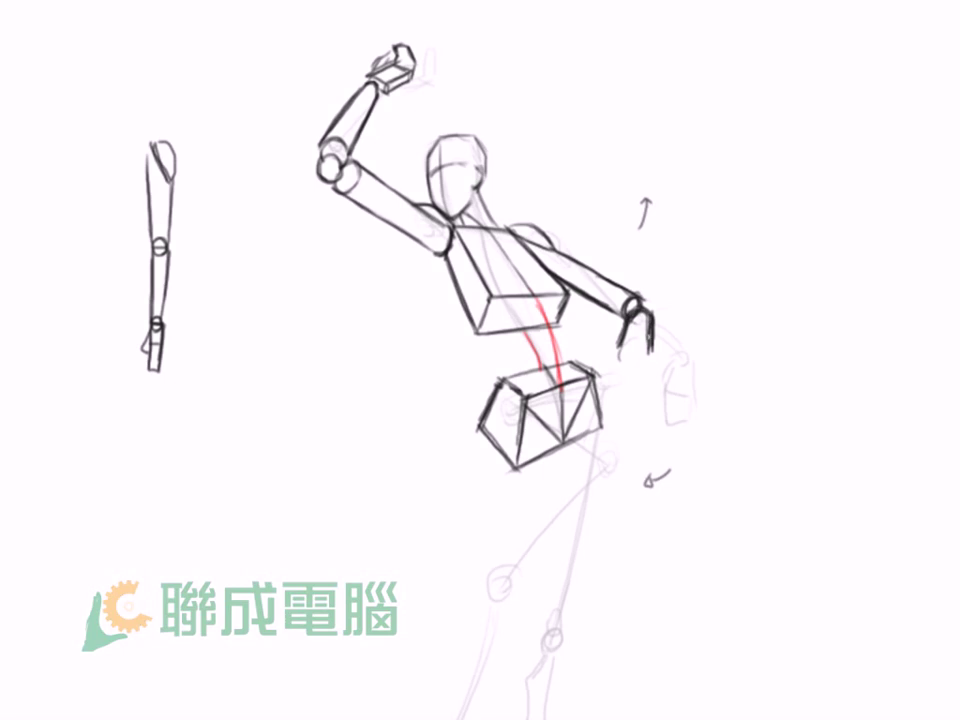
mouse_move(628, 322)
mouse_down()
mouse_move(620, 362)
mouse_move(640, 343)
mouse_move(617, 375)
mouse_up()
drag(618, 352, 645, 360)
drag(463, 283, 489, 259)
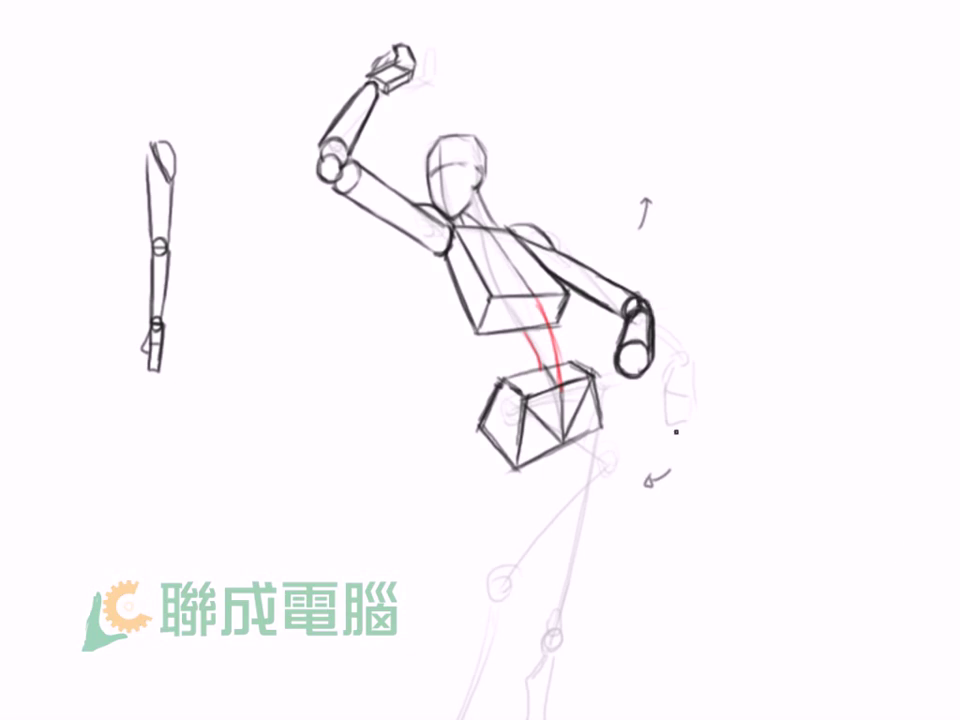
mouse_move(621, 352)
mouse_down()
mouse_move(646, 345)
mouse_move(668, 410)
mouse_move(665, 390)
mouse_move(677, 398)
mouse_up()
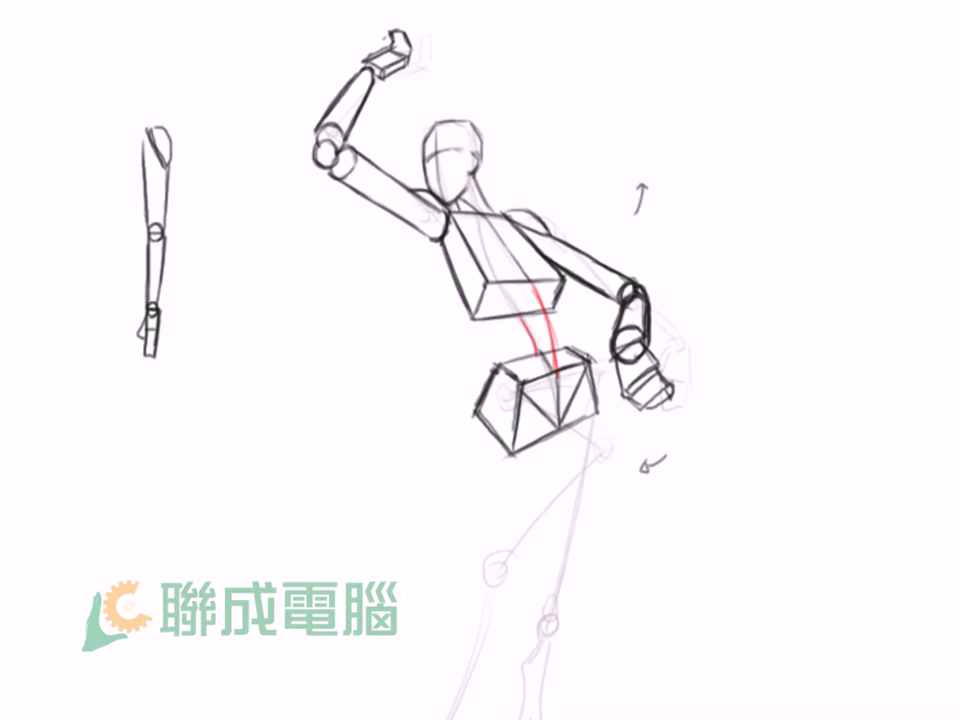
Touch up the raised fist, then pan to the pelvis box and trial a hip circle on its left face.
mouse_move(404, 76)
mouse_down()
mouse_move(384, 78)
mouse_move(414, 64)
mouse_up()
drag(608, 448, 580, 363)
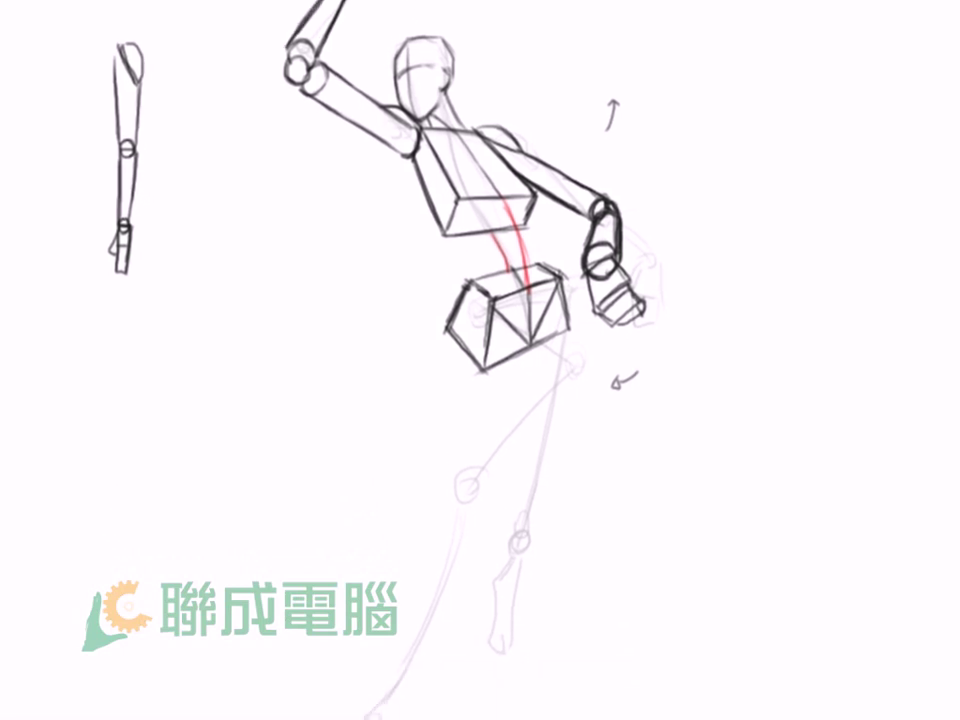
scroll(609, 414, up, 3)
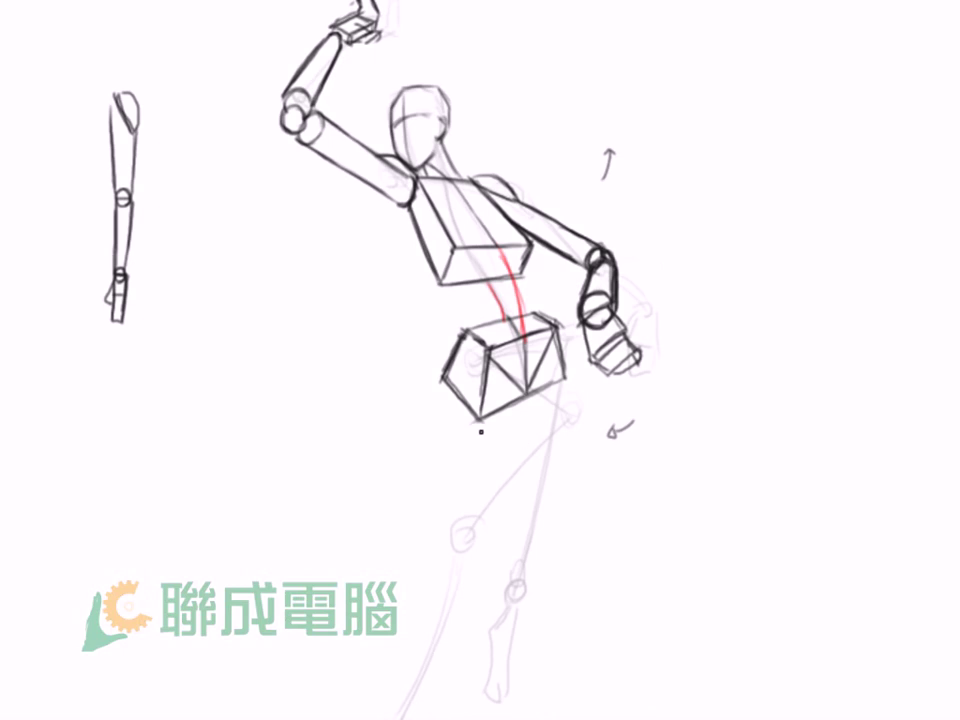
mouse_move(469, 421)
mouse_down()
mouse_move(456, 362)
mouse_move(458, 436)
mouse_up()
key(ctrl+z)
drag(455, 366, 457, 362)
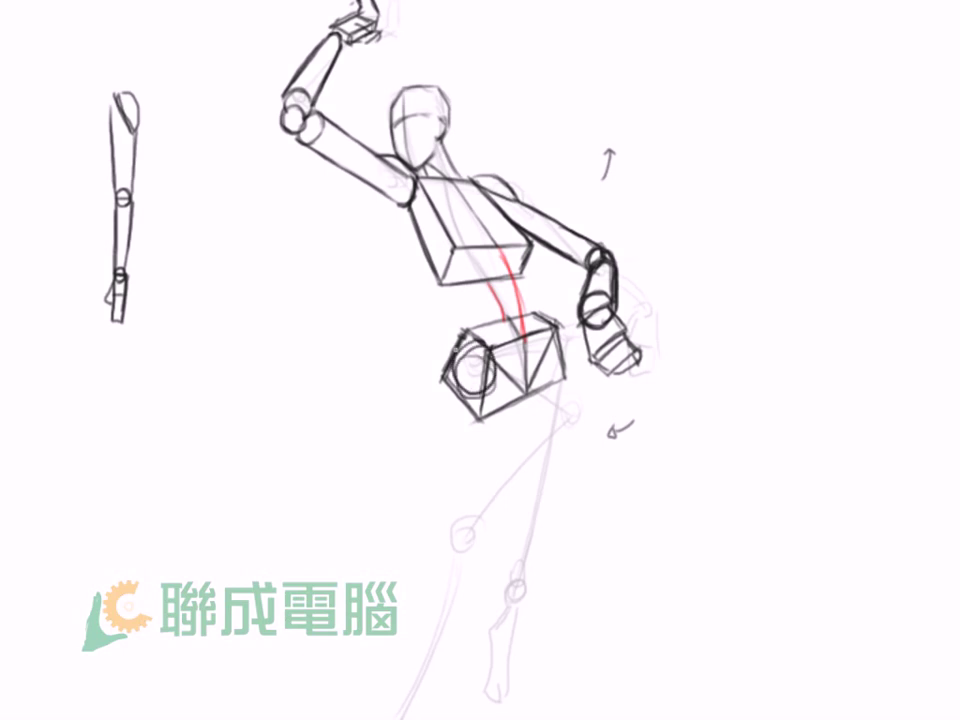
key(ctrl+z)
Sketch a side-view pelvis bone study at left with a round hip socket.
drag(215, 313, 314, 325)
mouse_move(216, 318)
mouse_down()
mouse_move(234, 366)
mouse_move(281, 371)
mouse_move(318, 340)
mouse_move(264, 365)
mouse_move(212, 330)
mouse_move(190, 405)
mouse_up()
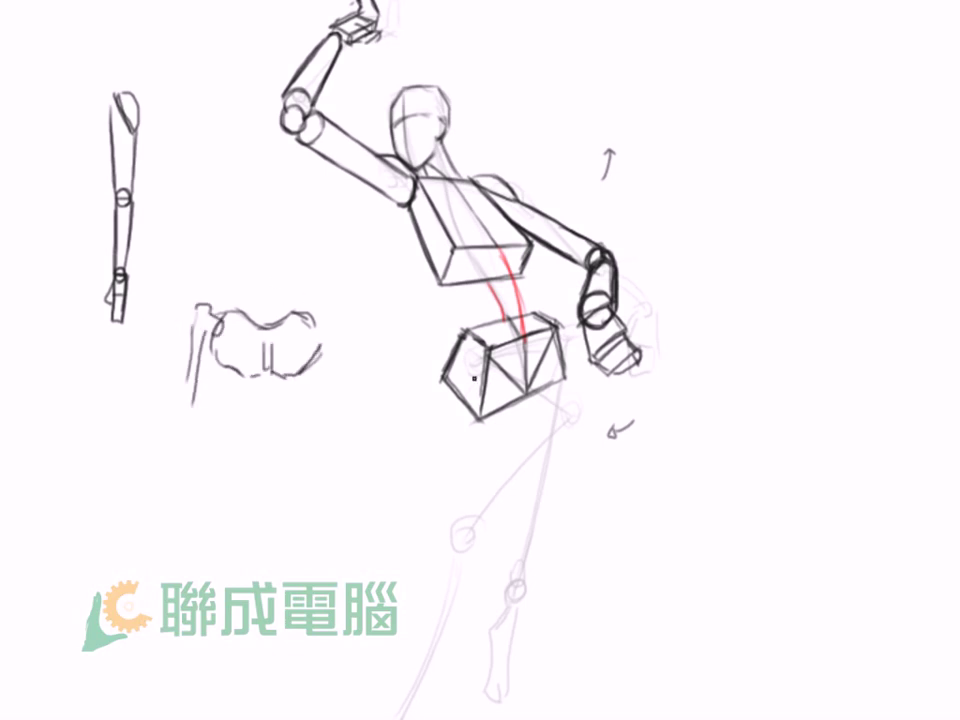
drag(228, 314, 222, 316)
drag(472, 338, 466, 340)
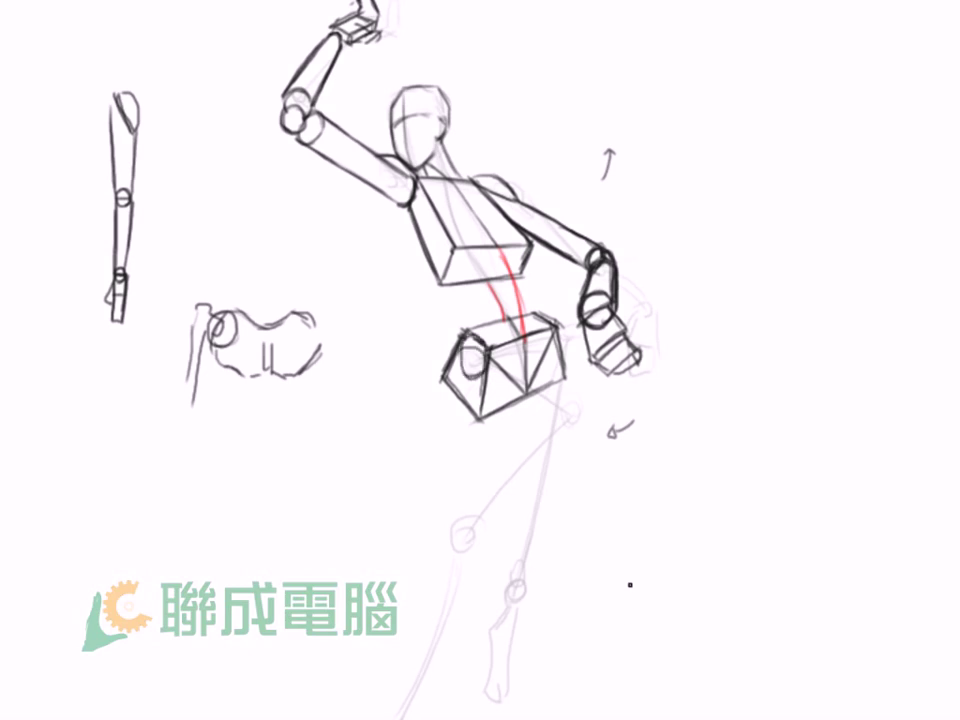
key(ctrl+z)
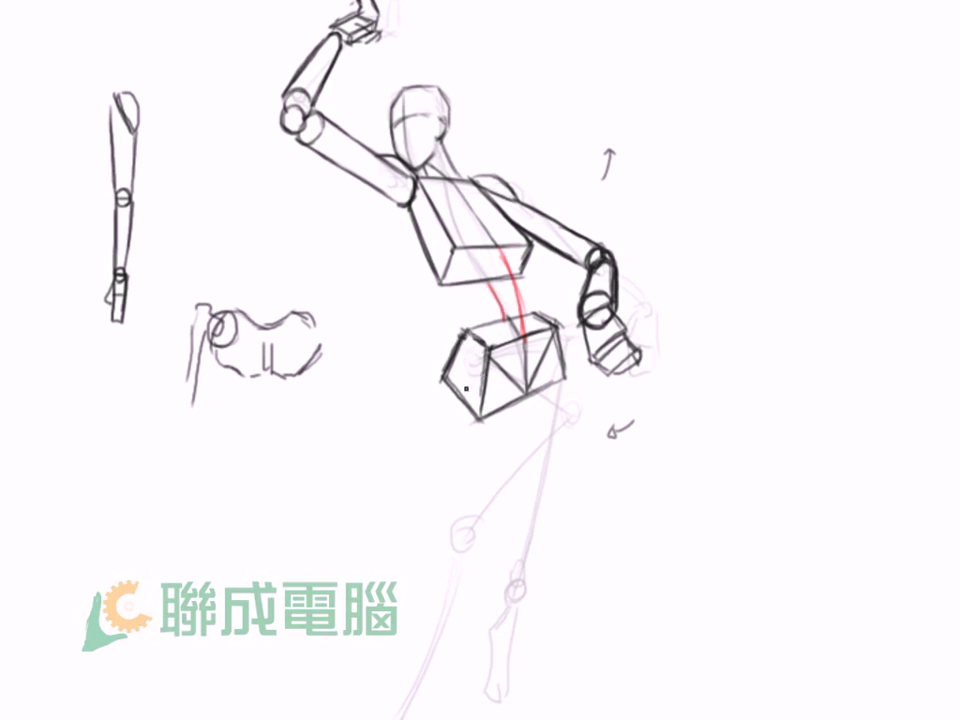
Darken and hatch the pelvis box's top, left and bottom edges, then sketch a hooked line at left.
drag(458, 358, 477, 424)
drag(478, 352, 459, 402)
mouse_move(470, 340)
mouse_down()
mouse_move(468, 408)
mouse_move(476, 352)
mouse_up()
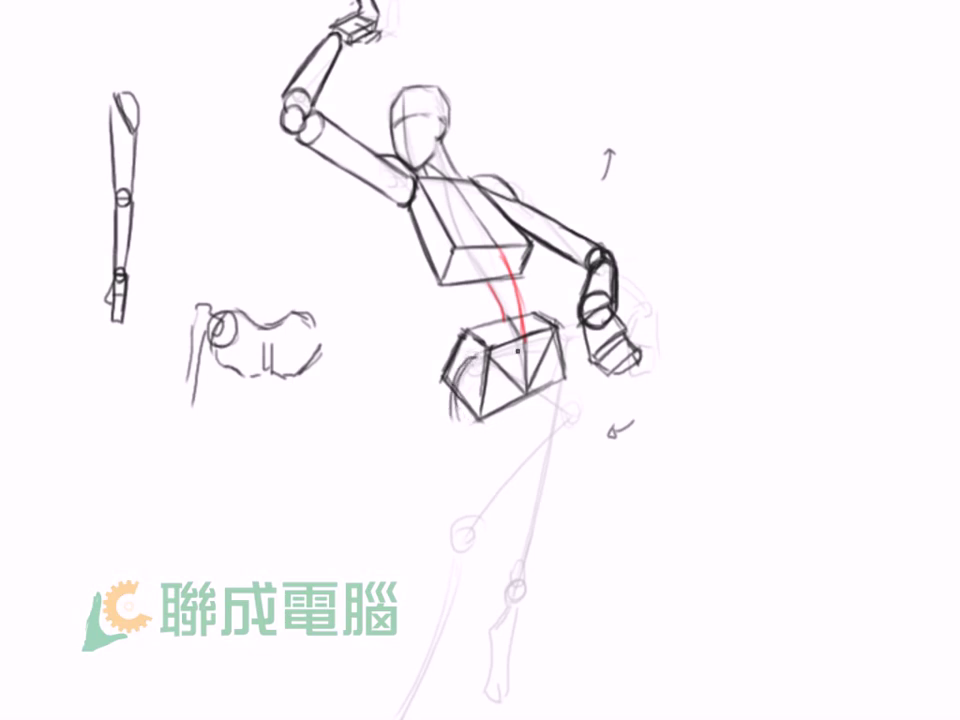
drag(455, 368, 560, 344)
drag(466, 362, 548, 352)
drag(450, 418, 512, 441)
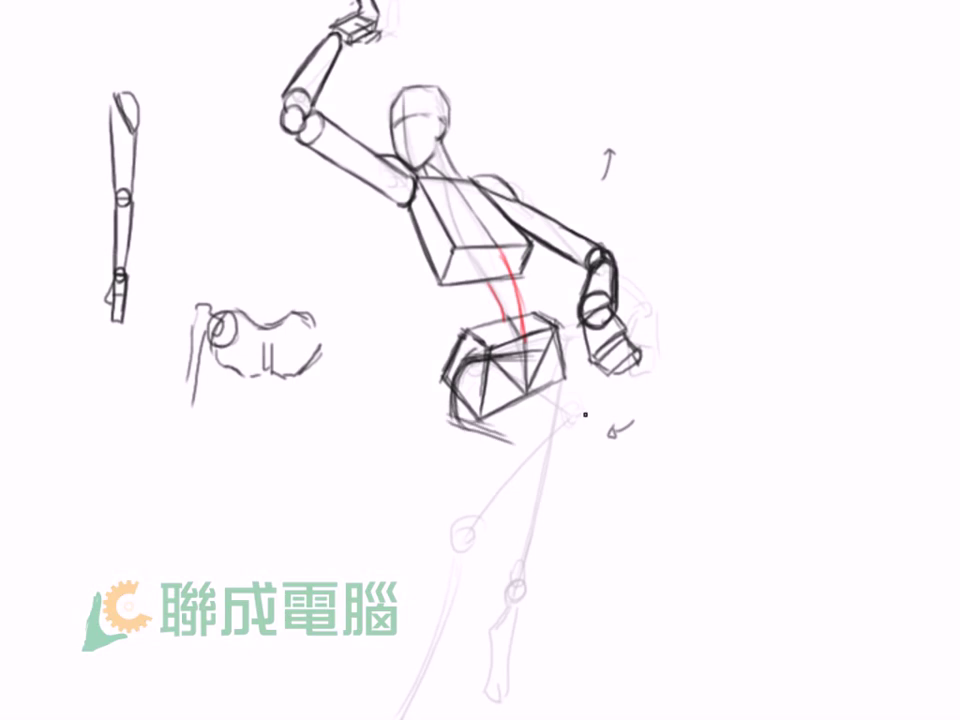
drag(458, 366, 450, 415)
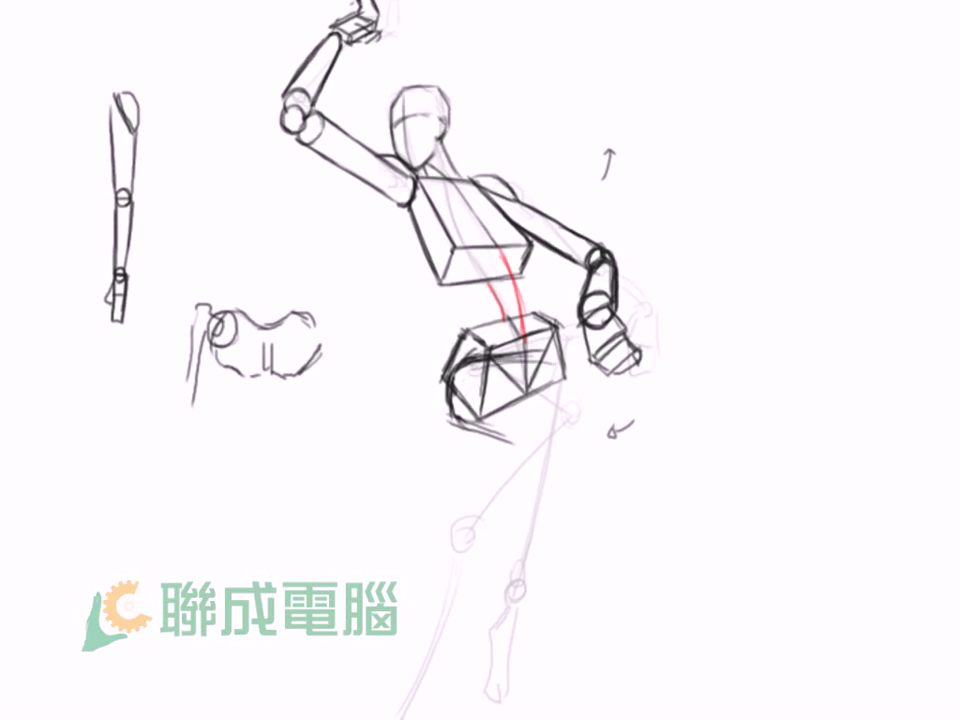
drag(460, 424, 525, 435)
mouse_move(300, 300)
mouse_down()
mouse_move(400, 340)
mouse_move(560, 365)
mouse_up()
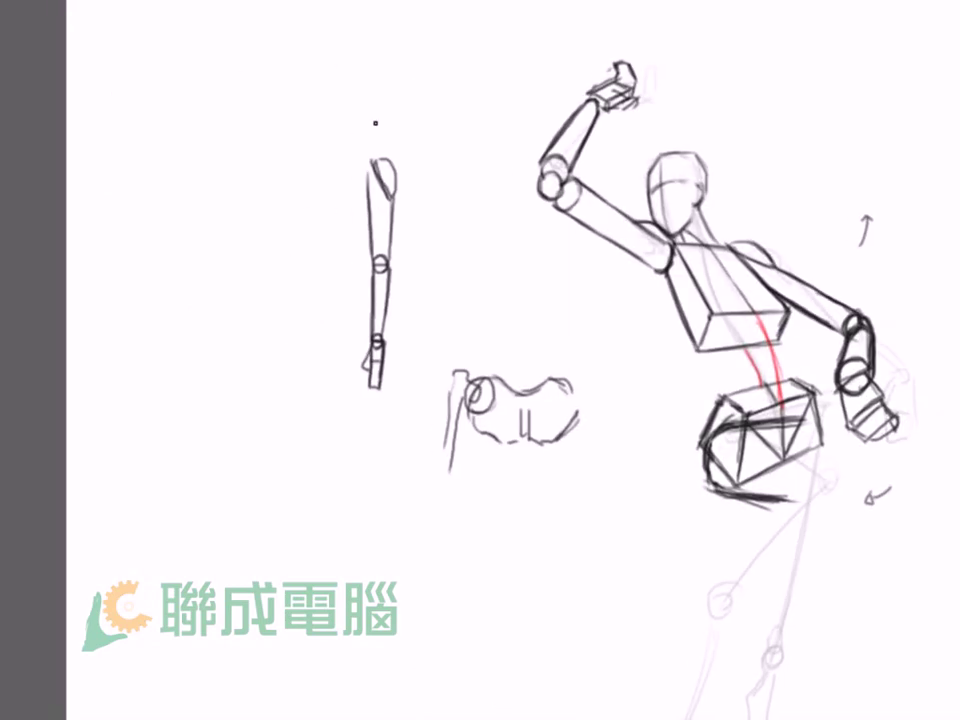
mouse_move(237, 159)
mouse_down()
mouse_move(241, 258)
mouse_move(243, 203)
mouse_move(242, 256)
mouse_move(273, 151)
mouse_up()
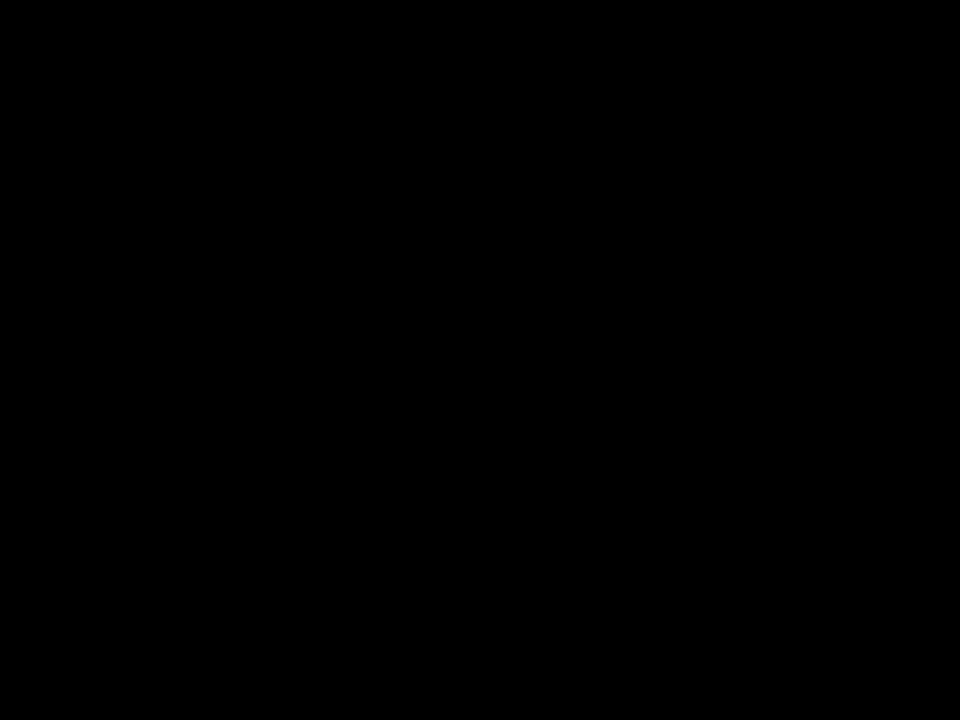